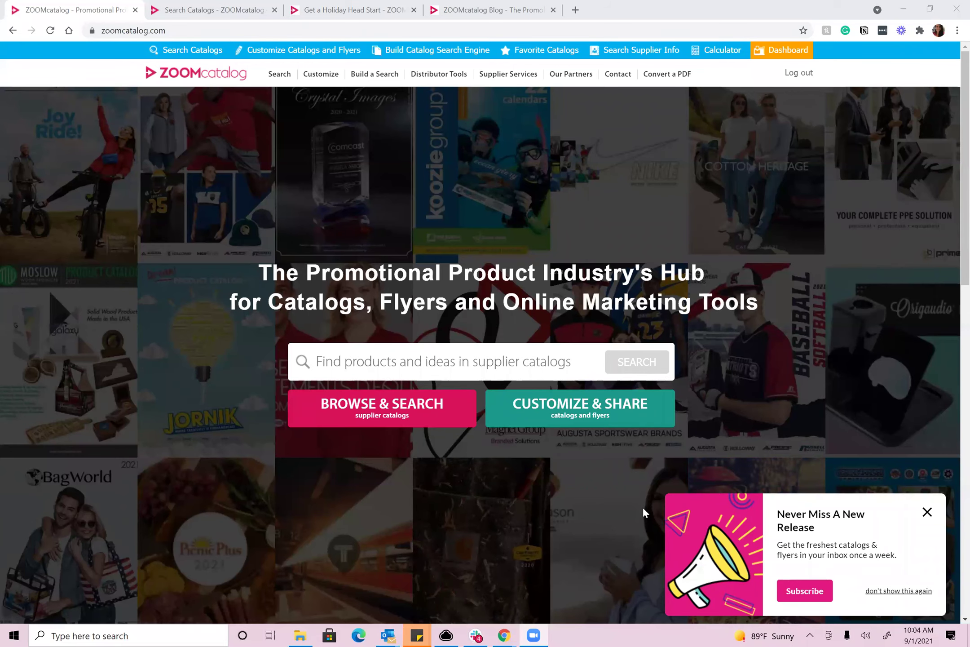
Step: Search the supplier catalogs for "ornament"
left_click(363, 369)
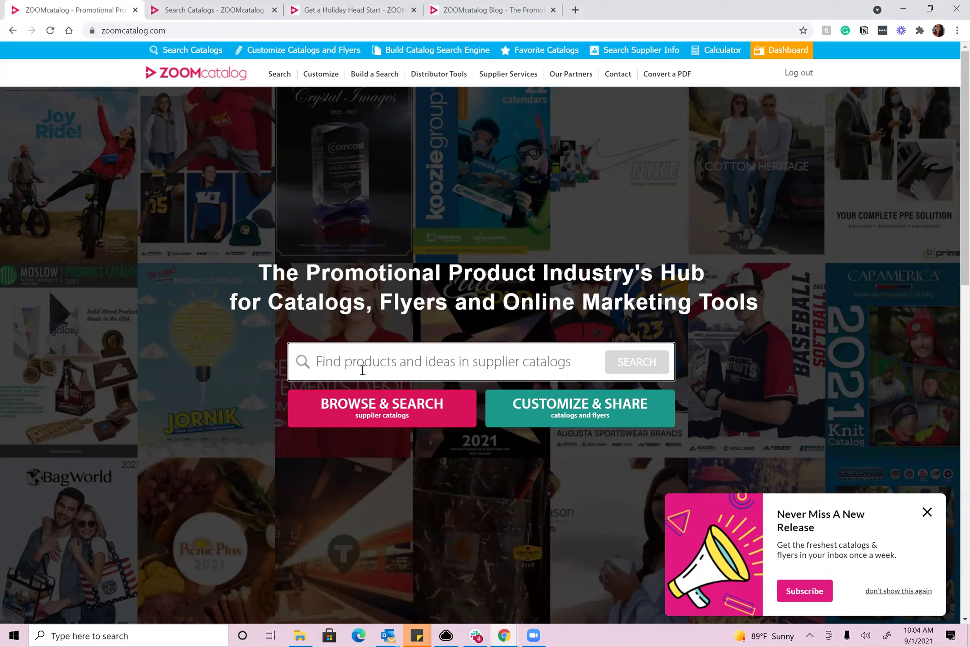
type("ornament")
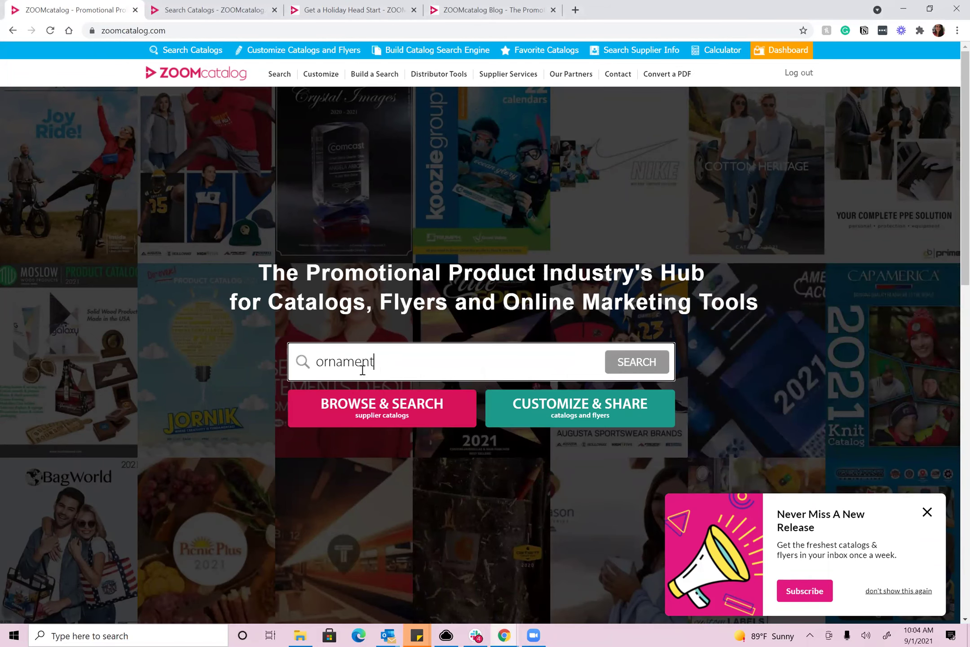
key("Return")
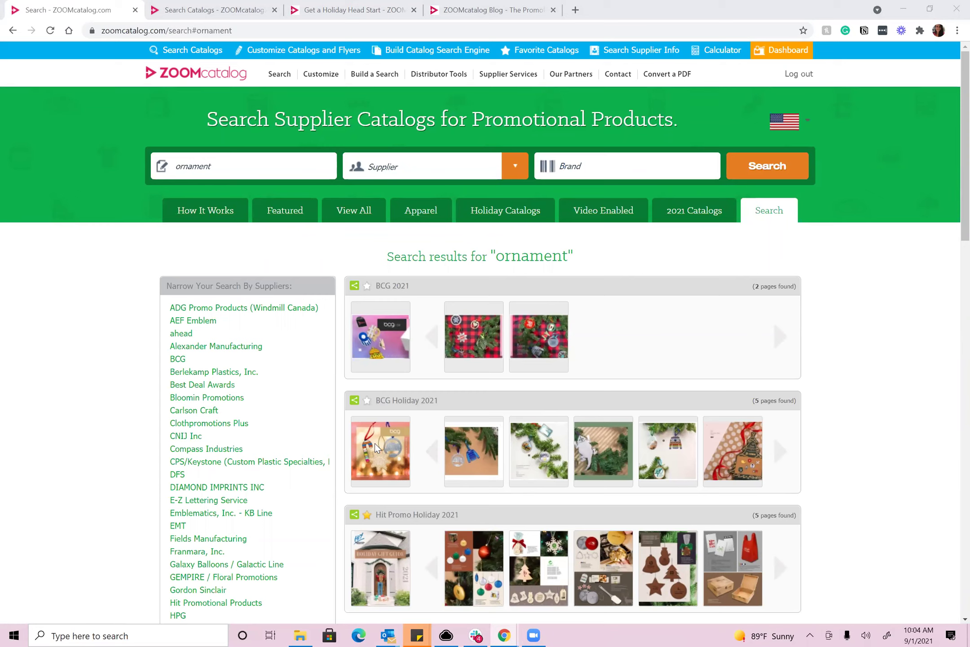
Step: Preview the ornament result pages from the BCG Holiday 2021 and Moderne Glass Gift Guide 2021 catalogs
scroll(375, 448, "down", 4)
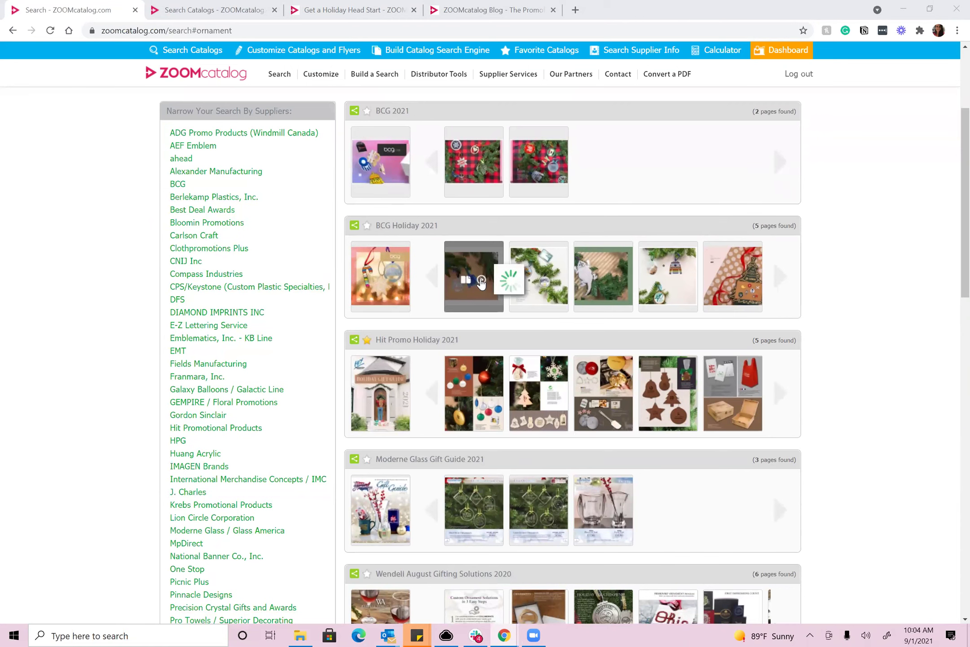
mouse_move(481, 282)
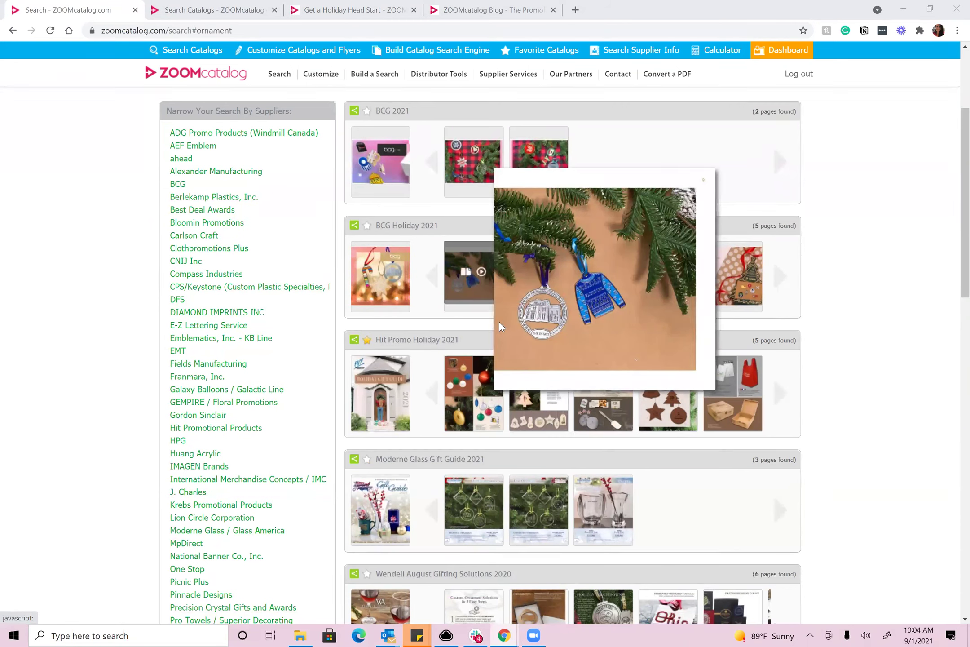
mouse_move(545, 398)
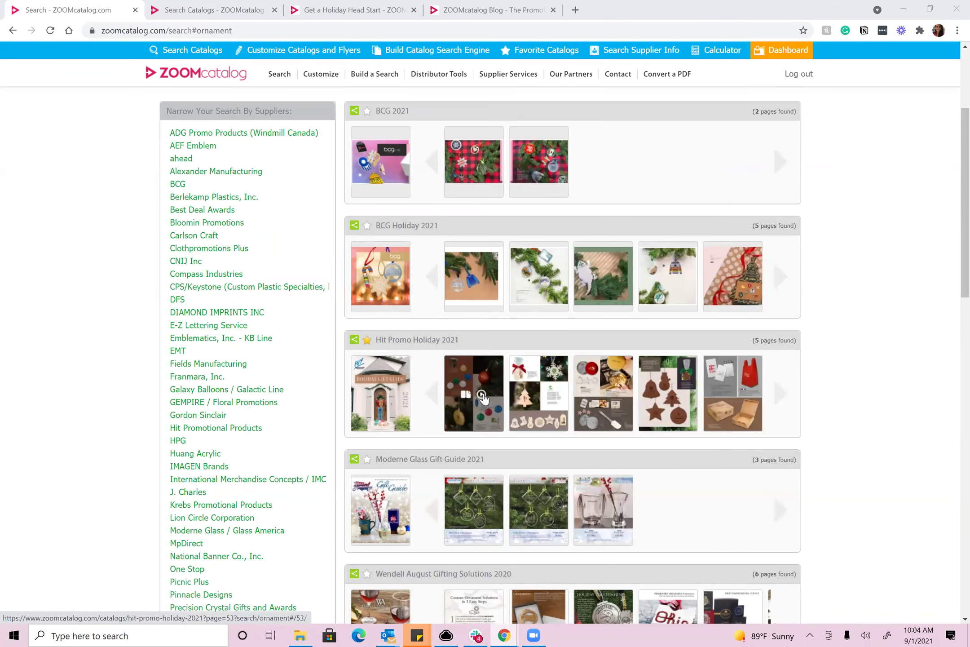
scroll(482, 397, "down", 3)
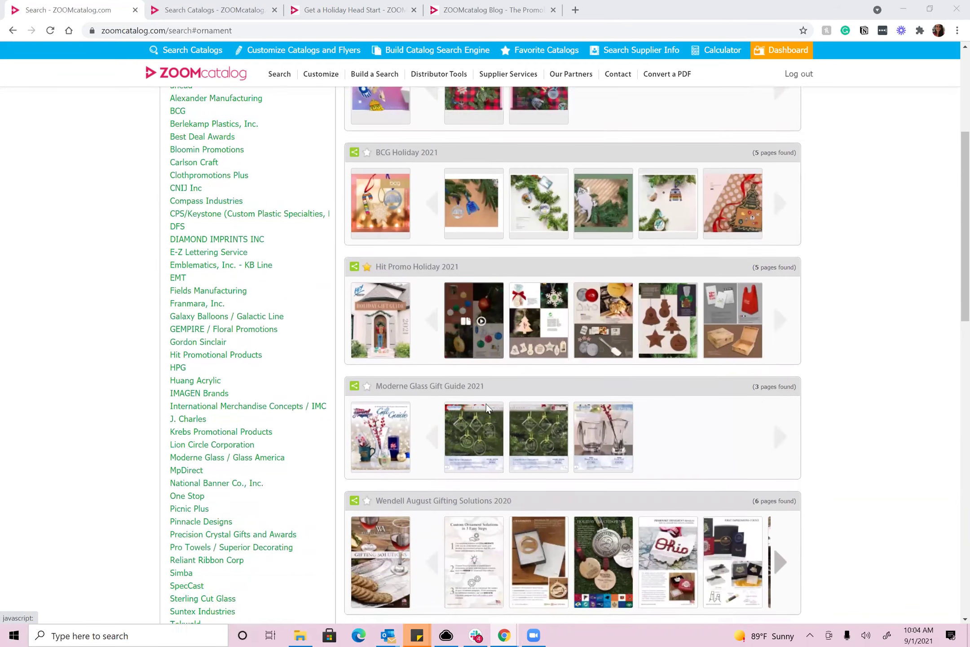
mouse_move(482, 397)
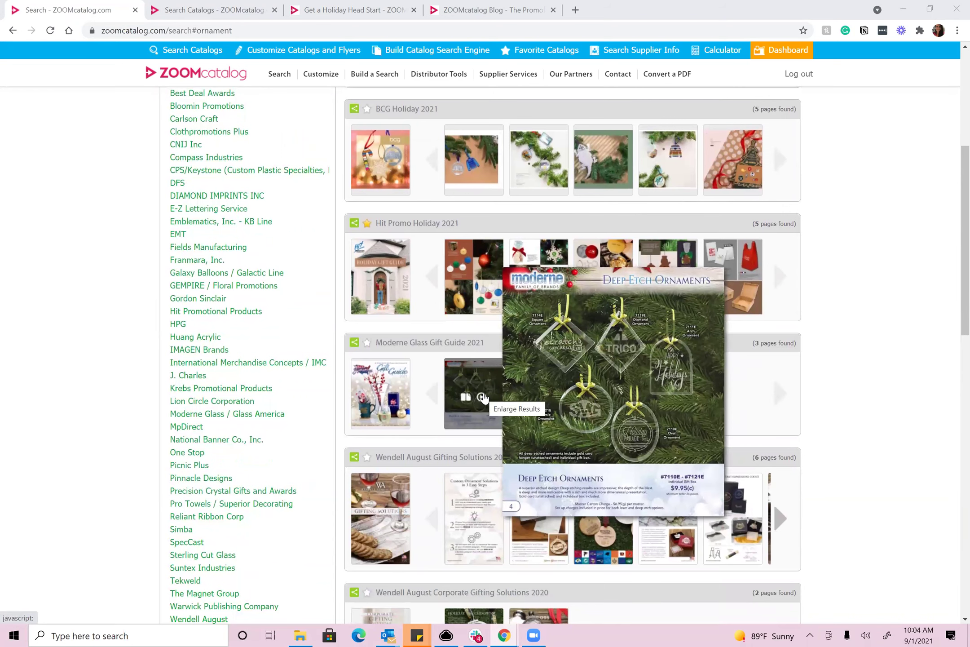
Step: Leaf through the enlarged Moderne Glass Gift Guide 2021 results, starting at the Deep Etch Ornaments page, and close the enlarged view
scroll(483, 397, "down", 1)
left_click(481, 339)
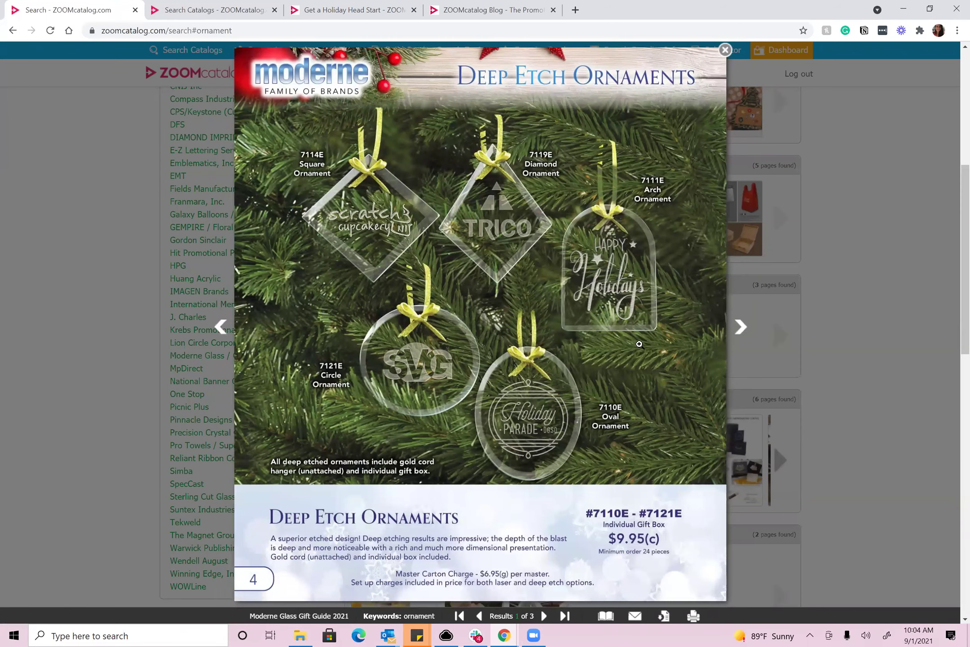
left_click(740, 327)
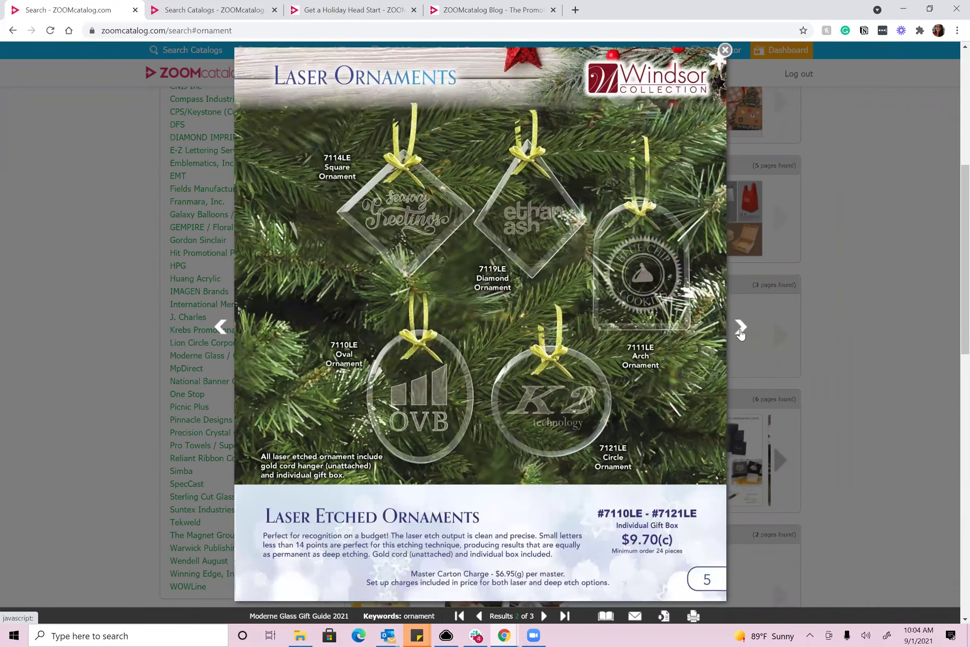
left_click(740, 327)
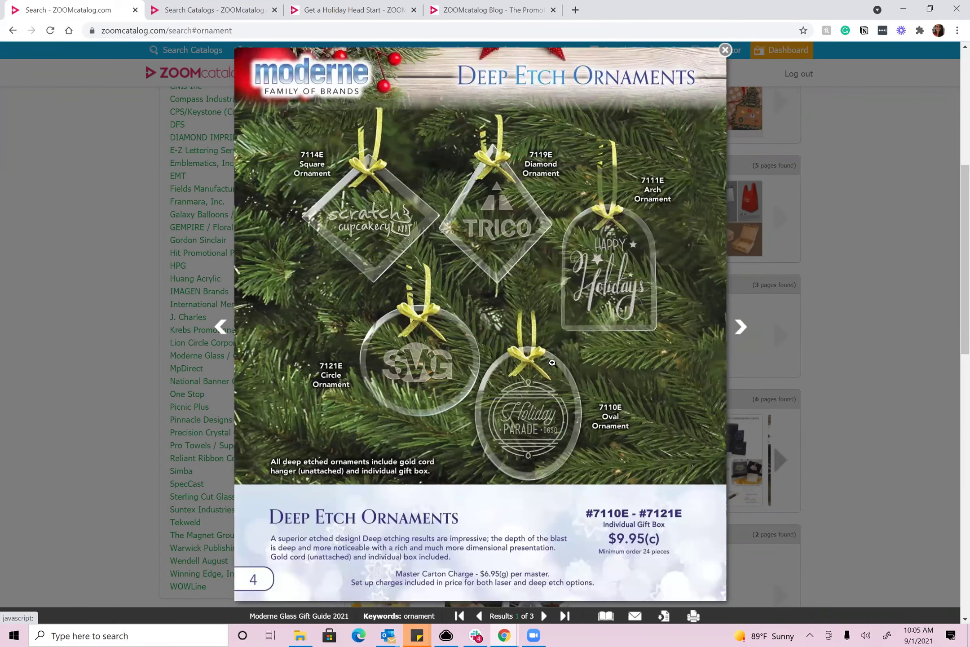
left_click(668, 619)
left_click(874, 277)
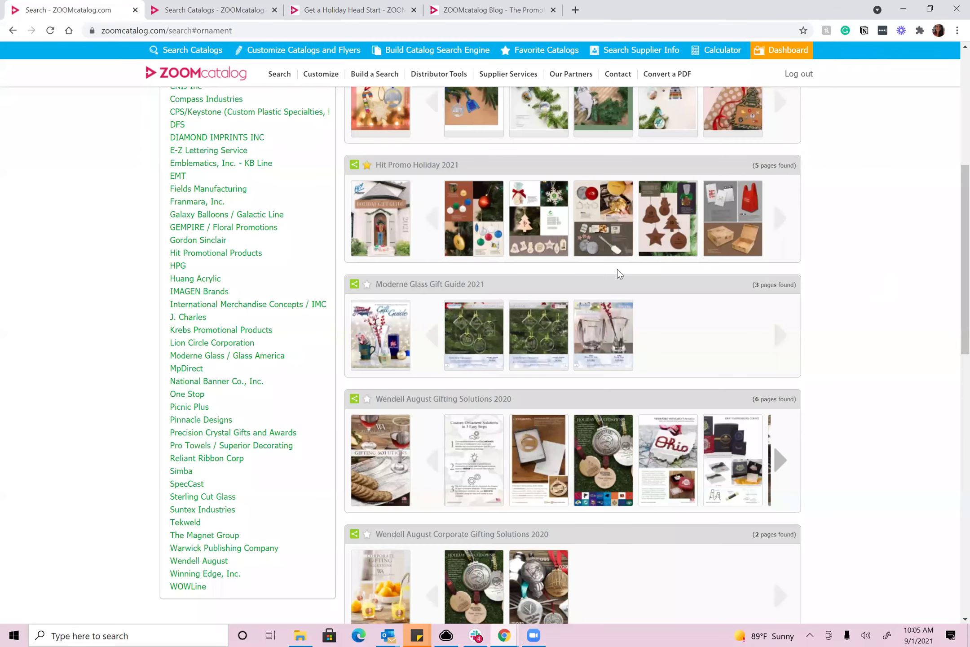
Step: Open the first BCG Holiday 2021 ornament result, page 9, in its full catalog
scroll(652, 249, "up", 2)
scroll(606, 303, "up", 2)
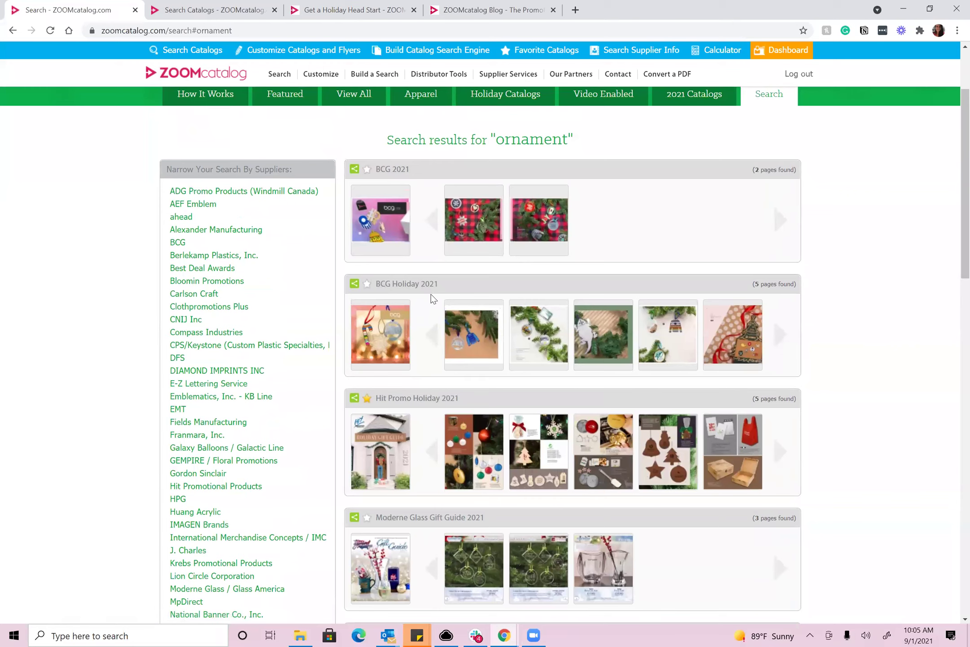
mouse_move(482, 338)
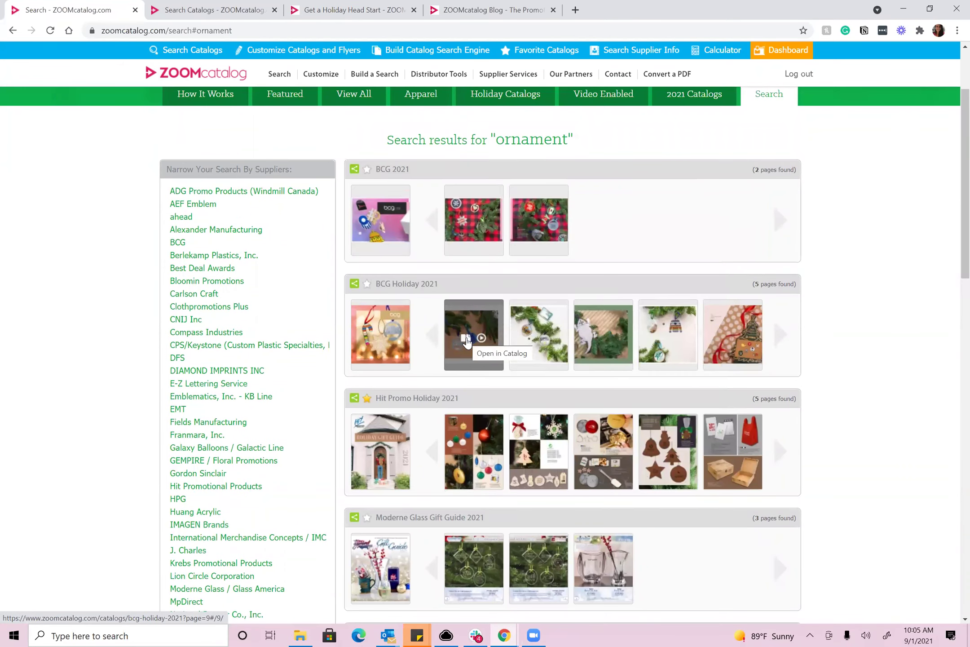
left_click(466, 340)
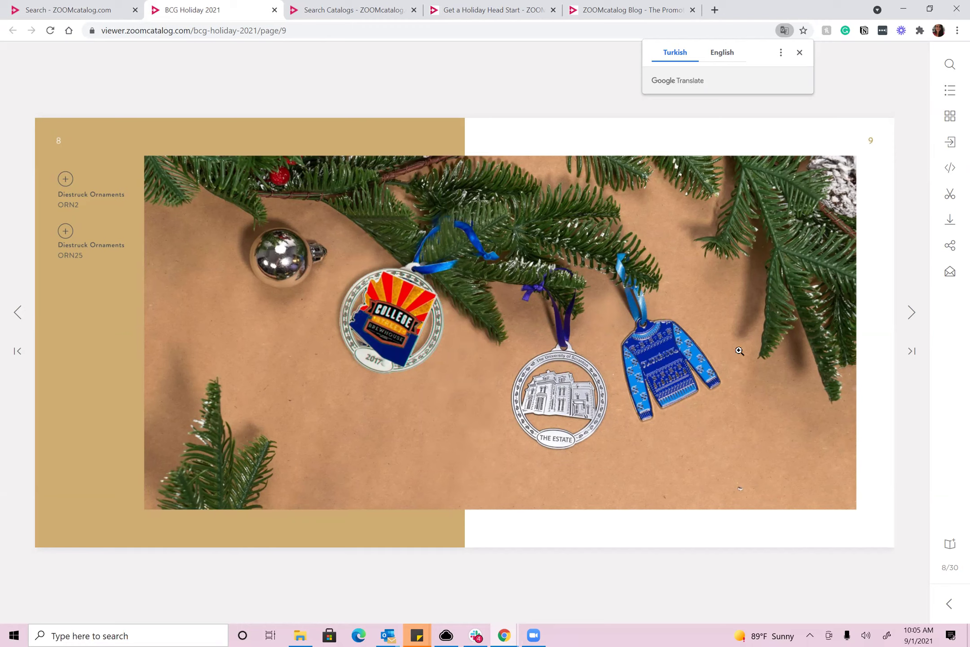
Step: Page forward through the BCG Holiday 2021 catalog to page 16, and return to the wood ornaments on page 10
left_click(907, 316)
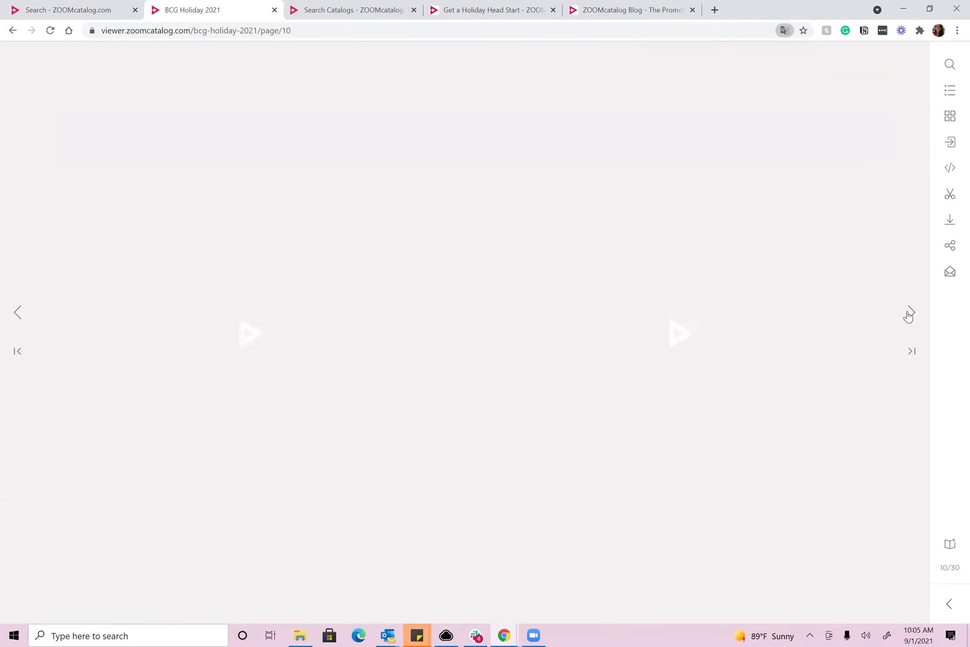
left_click(907, 315)
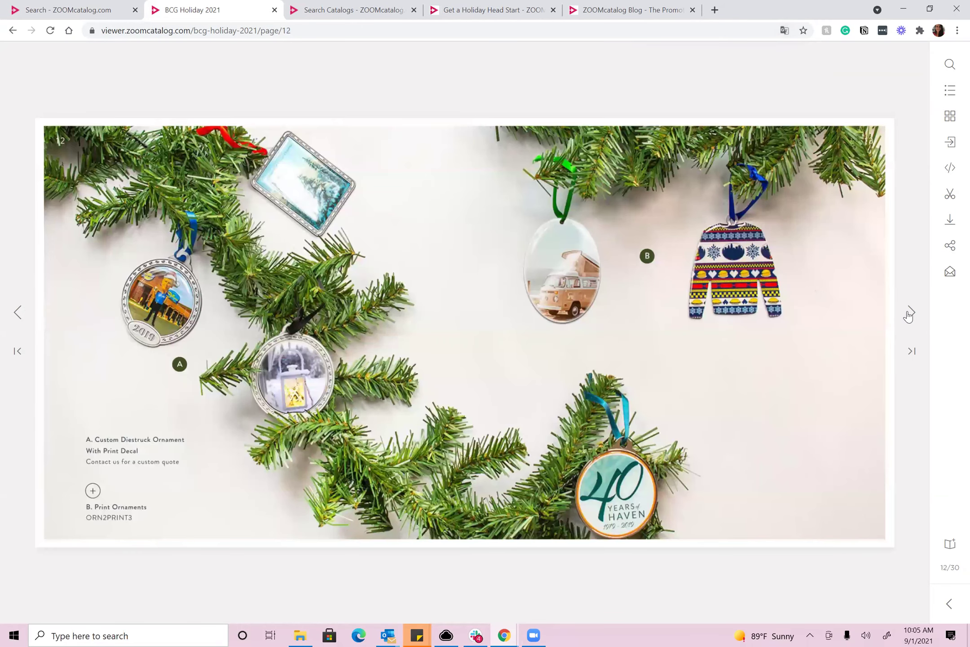
left_click(908, 316)
left_click(908, 315)
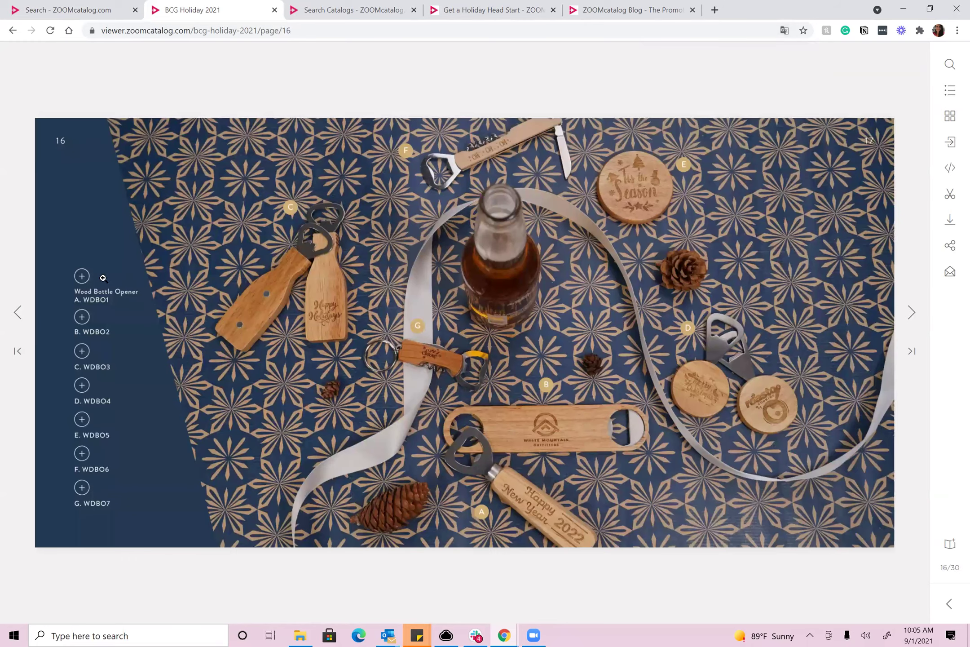
left_click(18, 314)
left_click(18, 314)
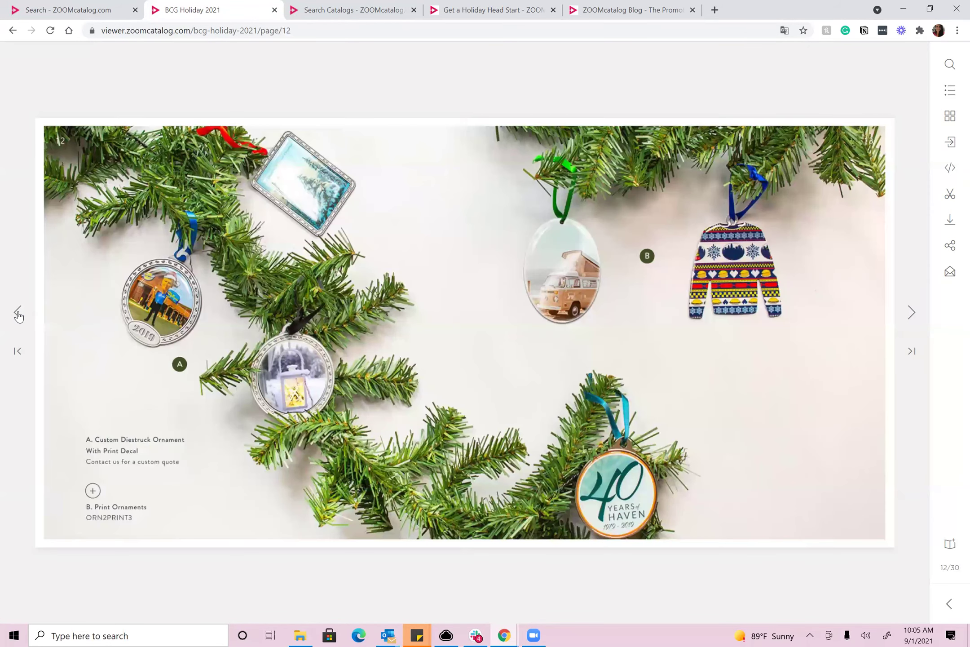
left_click(18, 314)
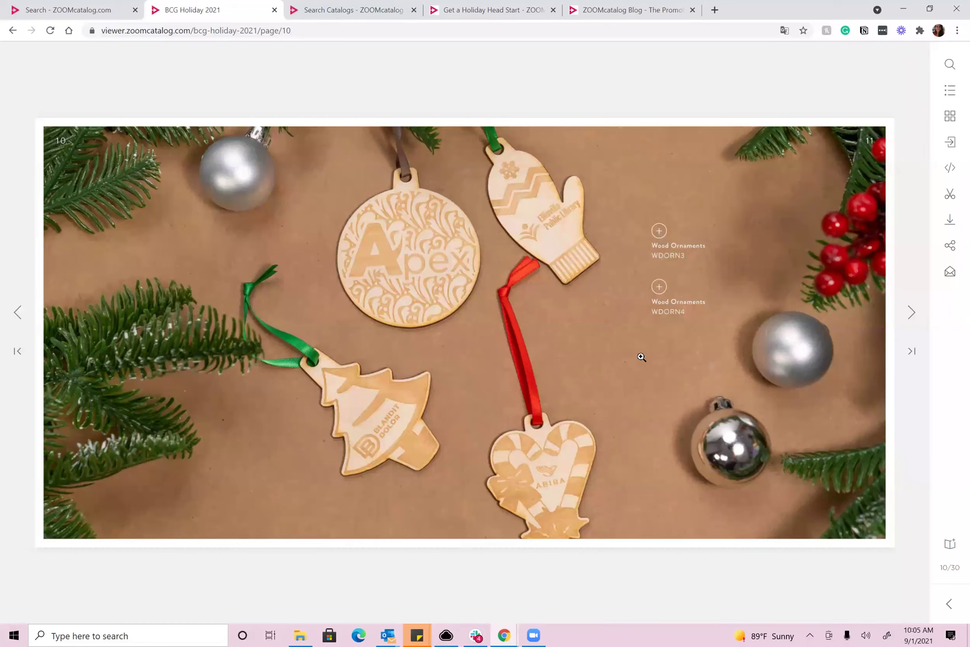
Step: Highlight the page portion of the BCG Holiday 2021 catalog's web address, and clear the selection
left_click(329, 31)
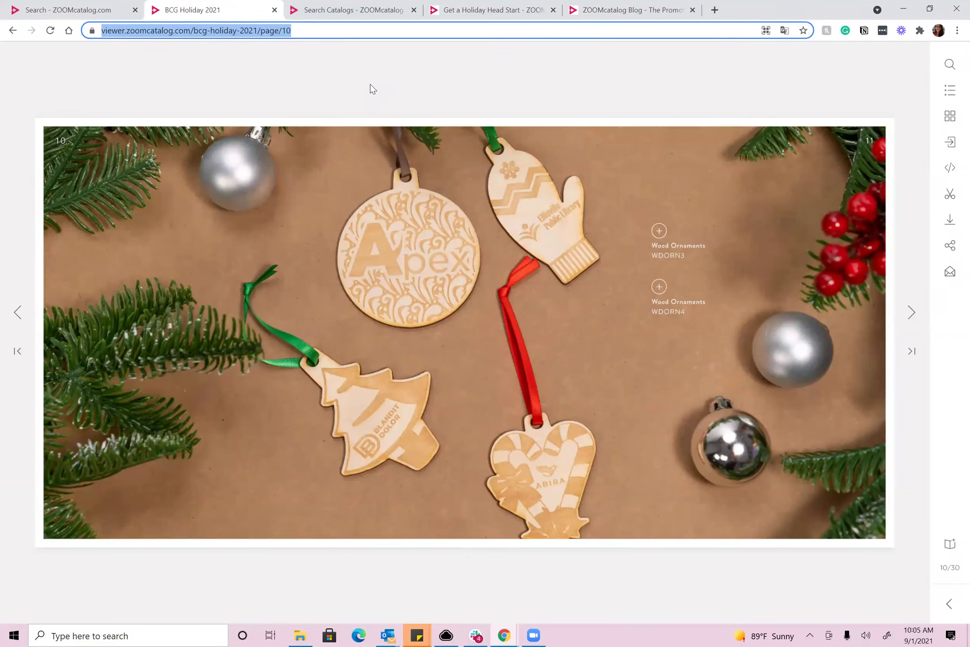
left_click(271, 31)
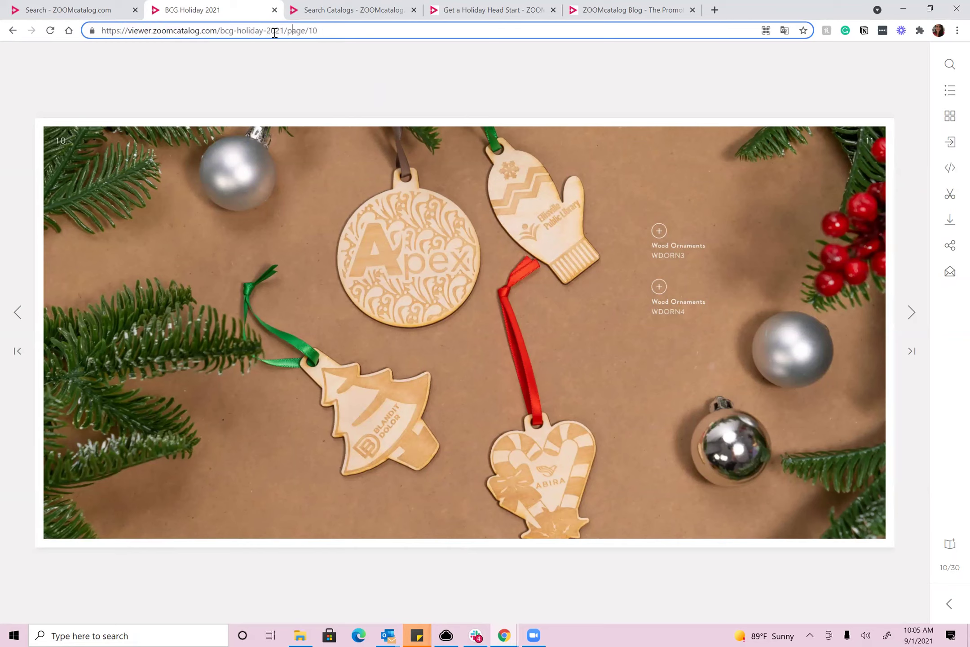
left_click_drag(283, 31, 318, 31)
left_click(359, 31)
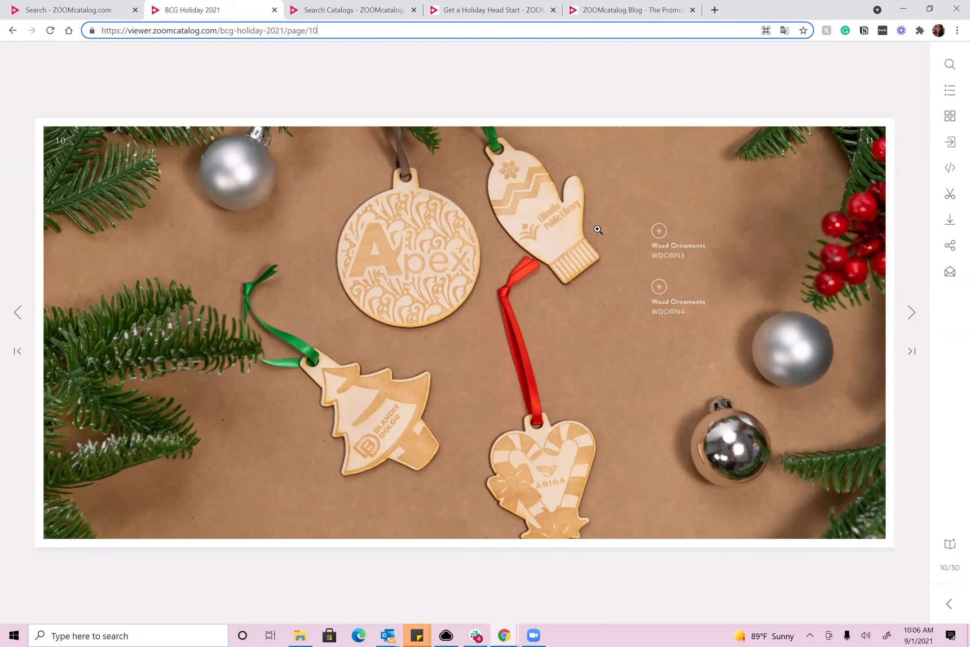
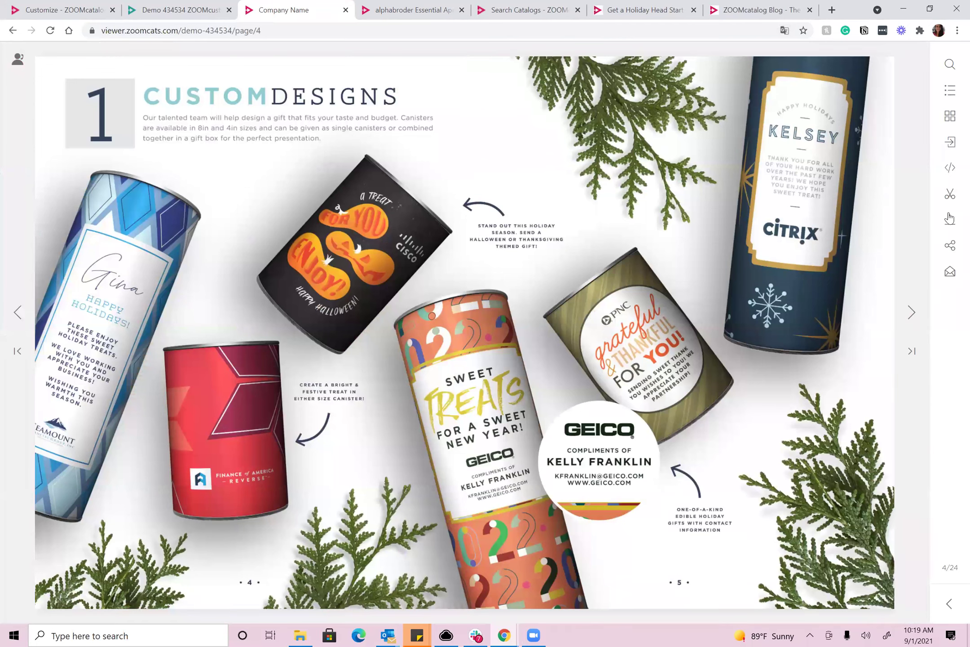
Step: Clip a wide area covering the canister designs across pages 4 and 5 of the demo catalog, and discard the clip
left_click(947, 200)
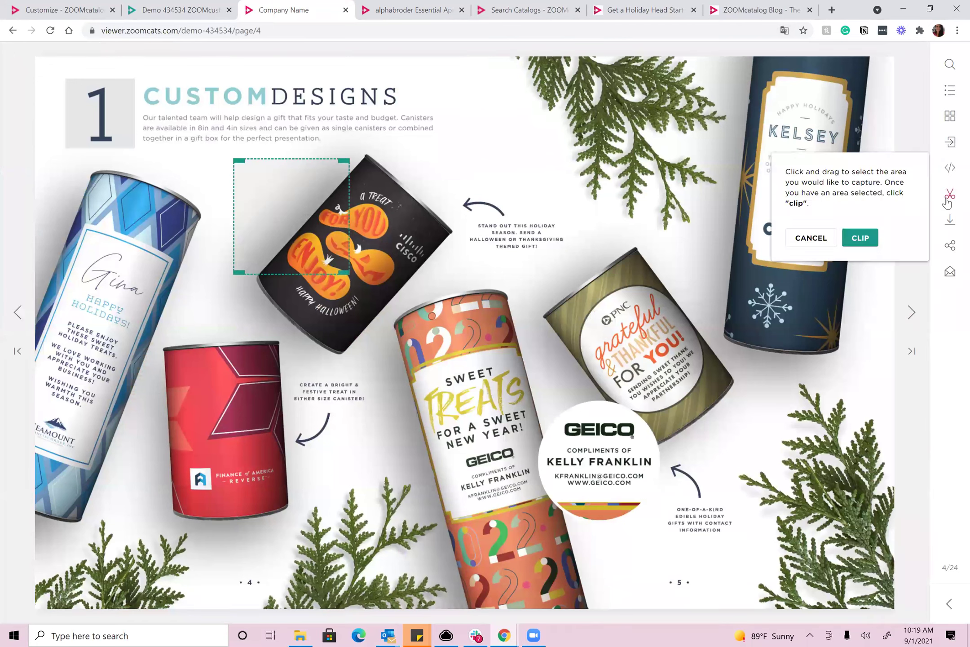
left_click_drag(271, 198, 124, 188)
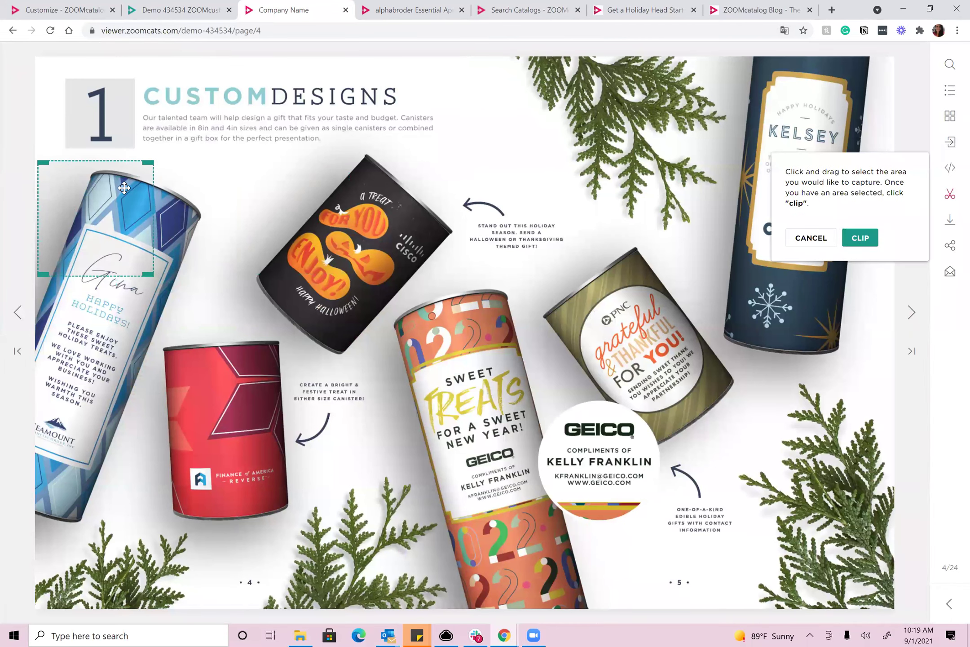
left_click_drag(152, 274, 892, 510)
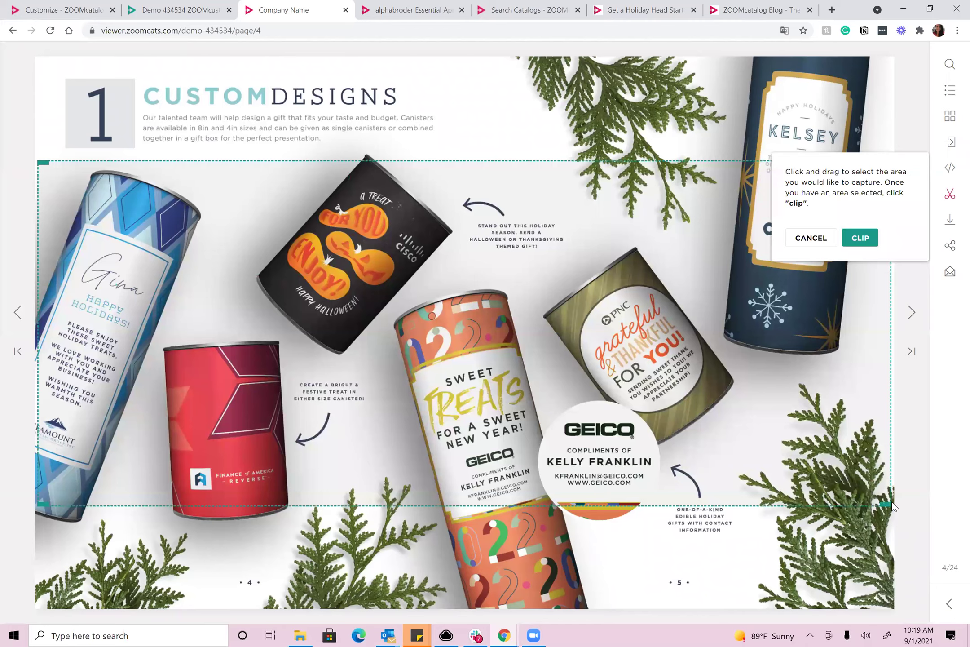
left_click(861, 240)
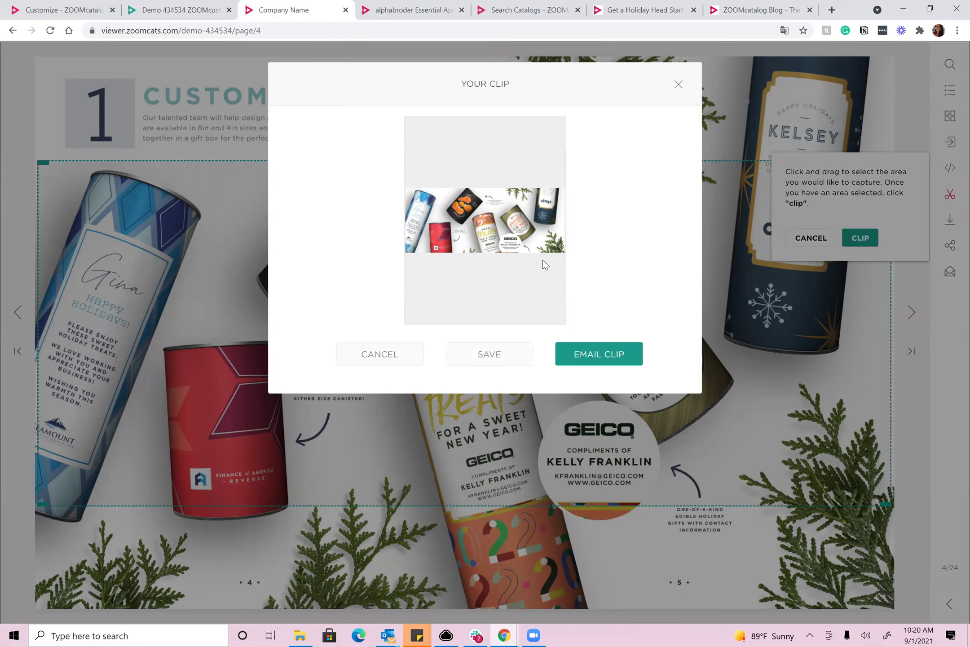
left_click(678, 86)
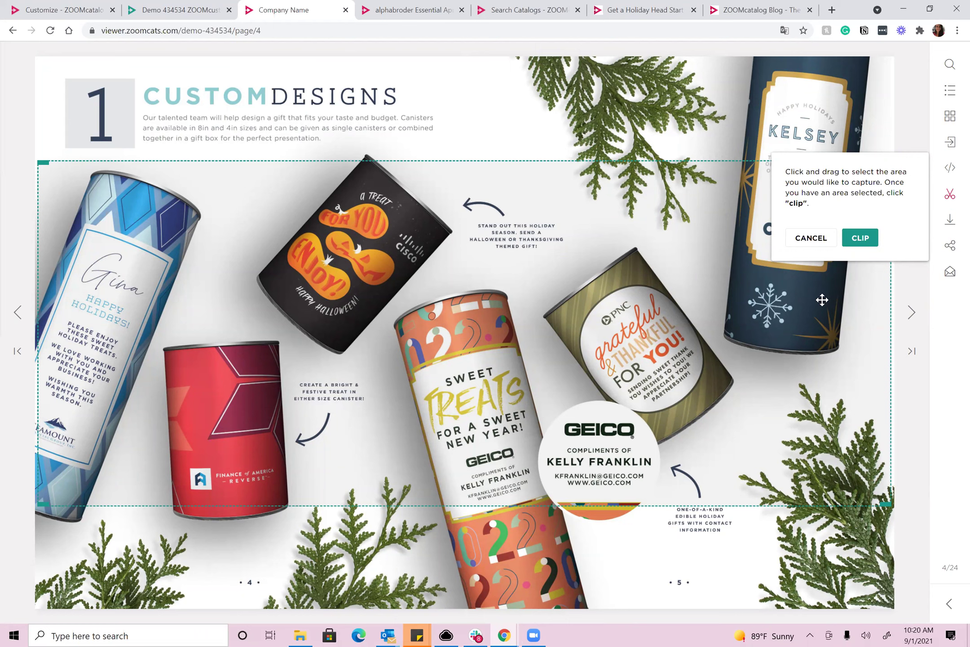
left_click(818, 241)
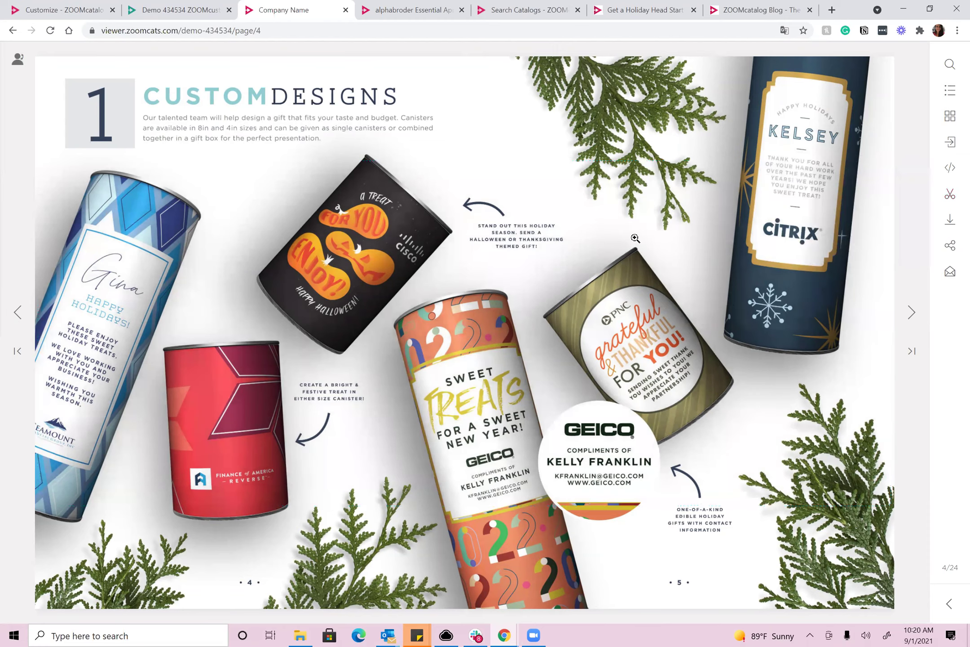
Step: Close the customized catalog's viewer and list all customizable flyers on the ZOOMcatalog Customize page
left_click(345, 10)
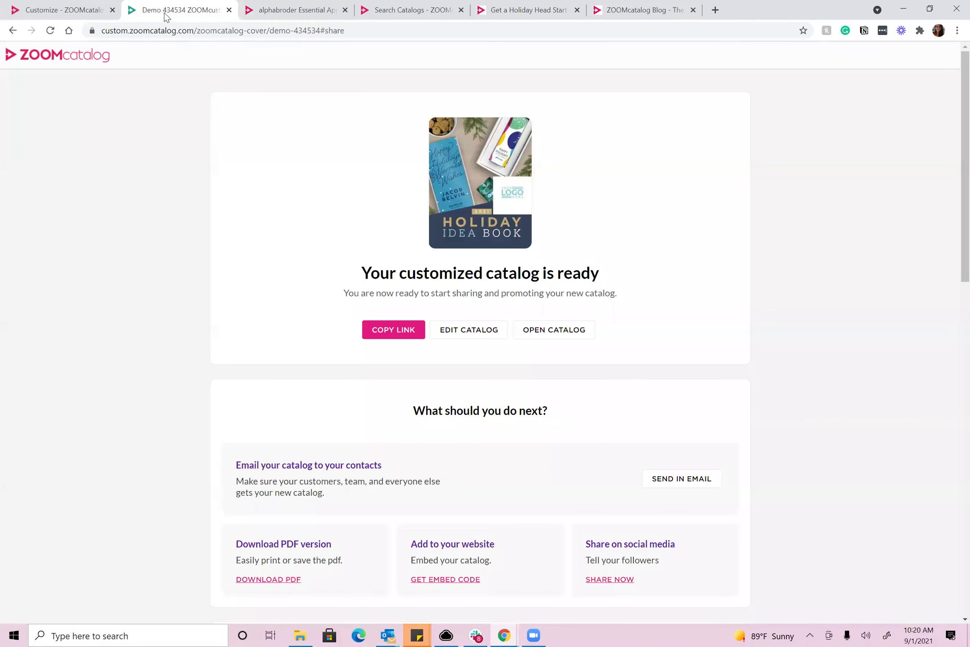
left_click(41, 11)
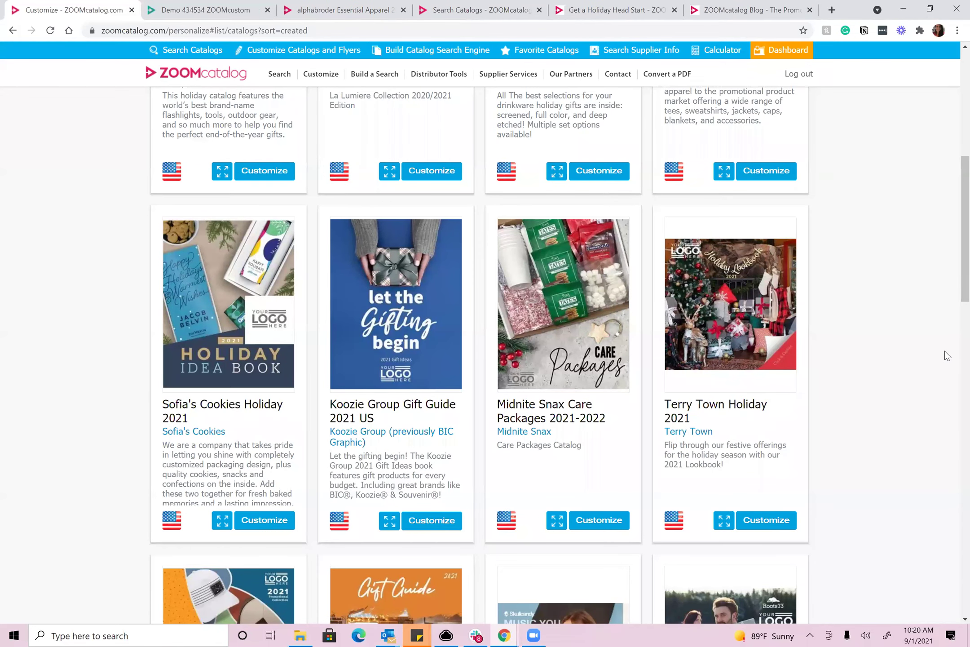
scroll(848, 285, "down", 10)
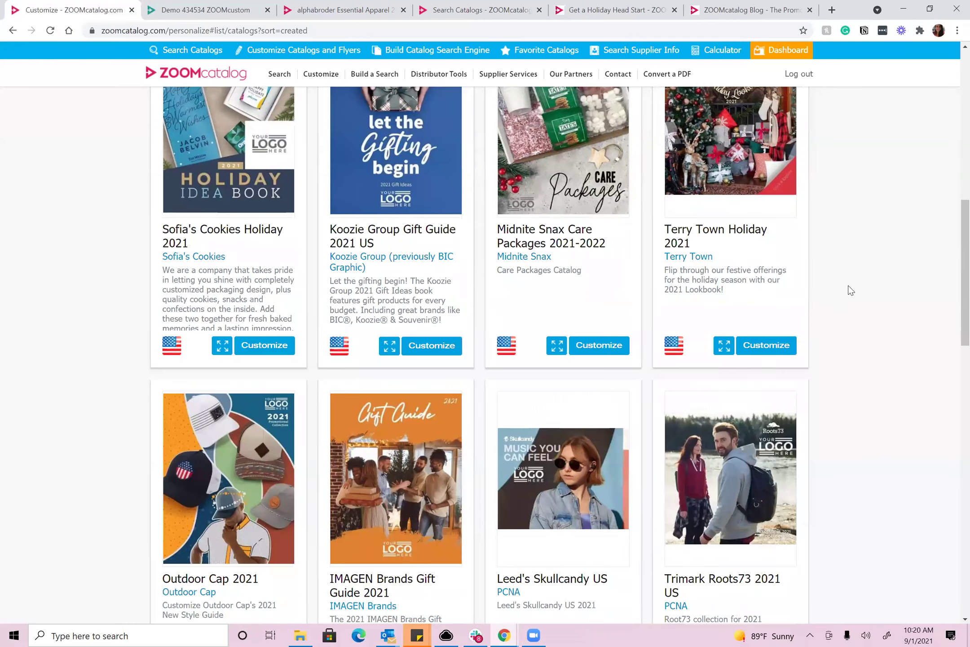
scroll(848, 285, "up", 15)
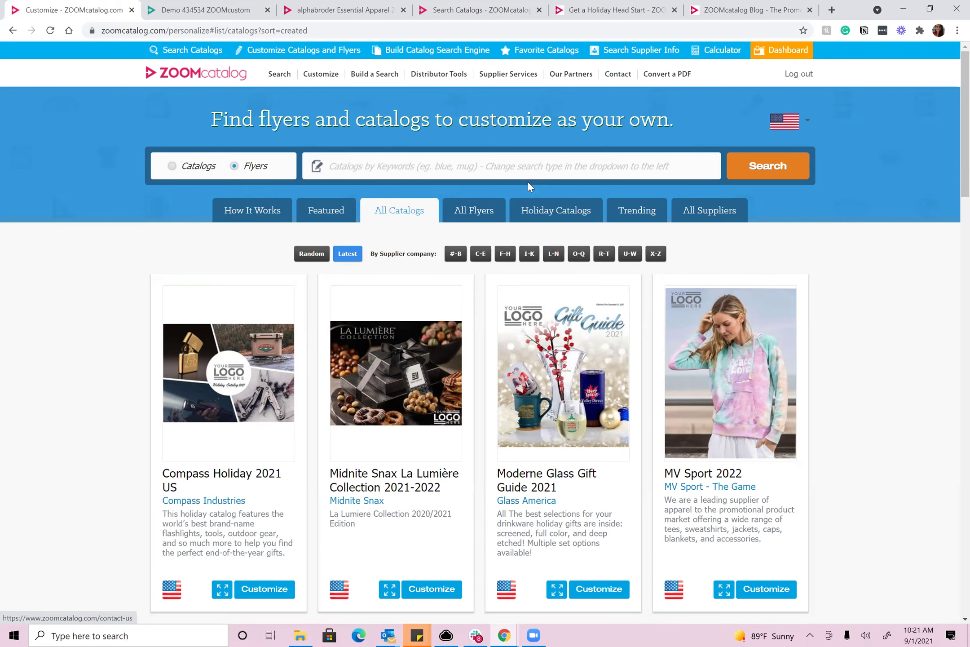
left_click(494, 209)
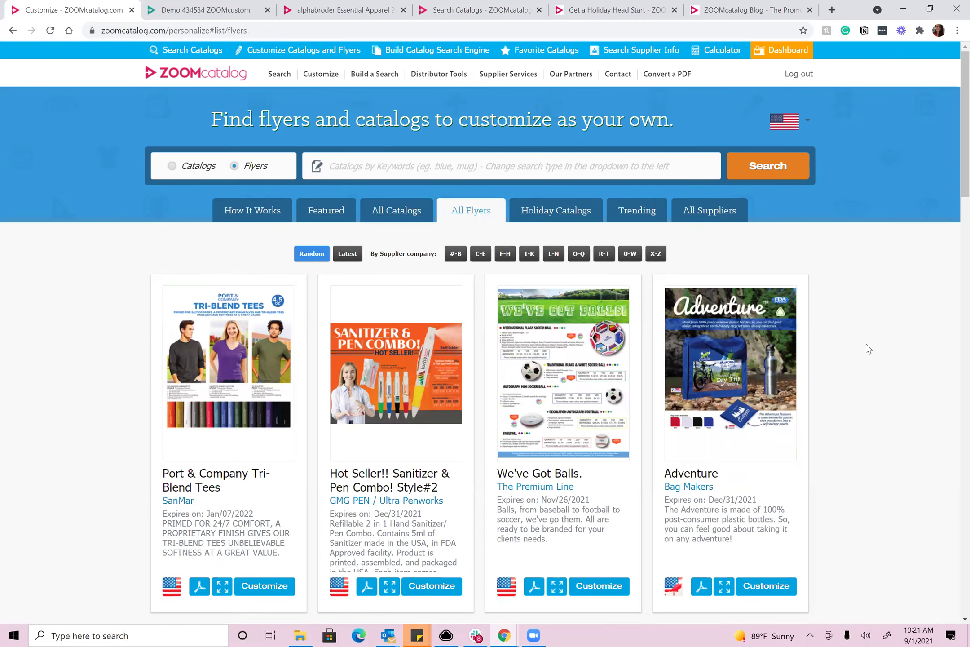
Step: Sort the customizable flyers by latest and browse the newest ones
scroll(866, 345, "down", 3)
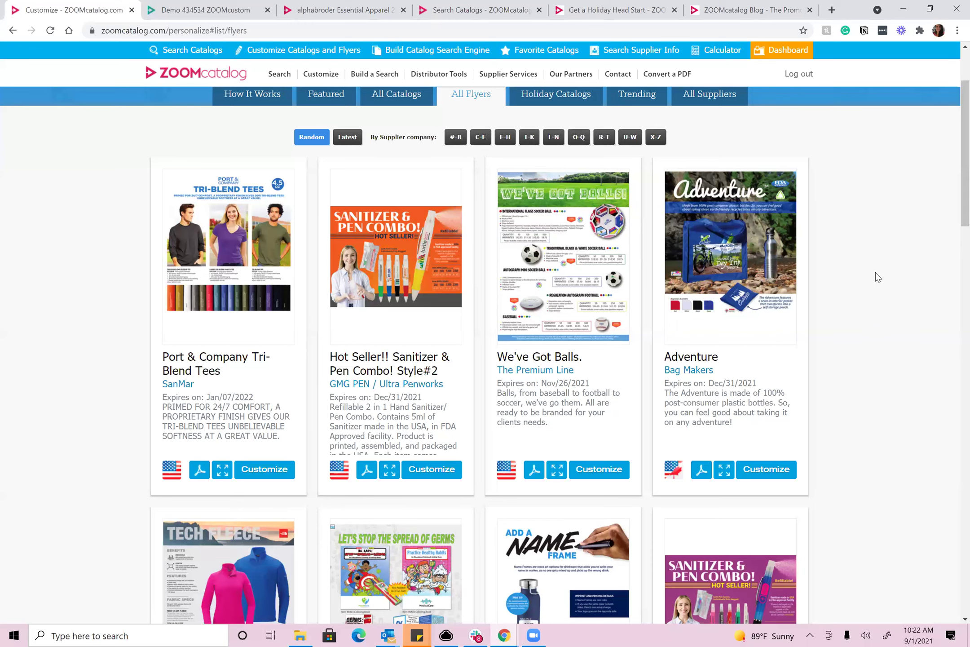
scroll(875, 272, "up", 3)
left_click(350, 256)
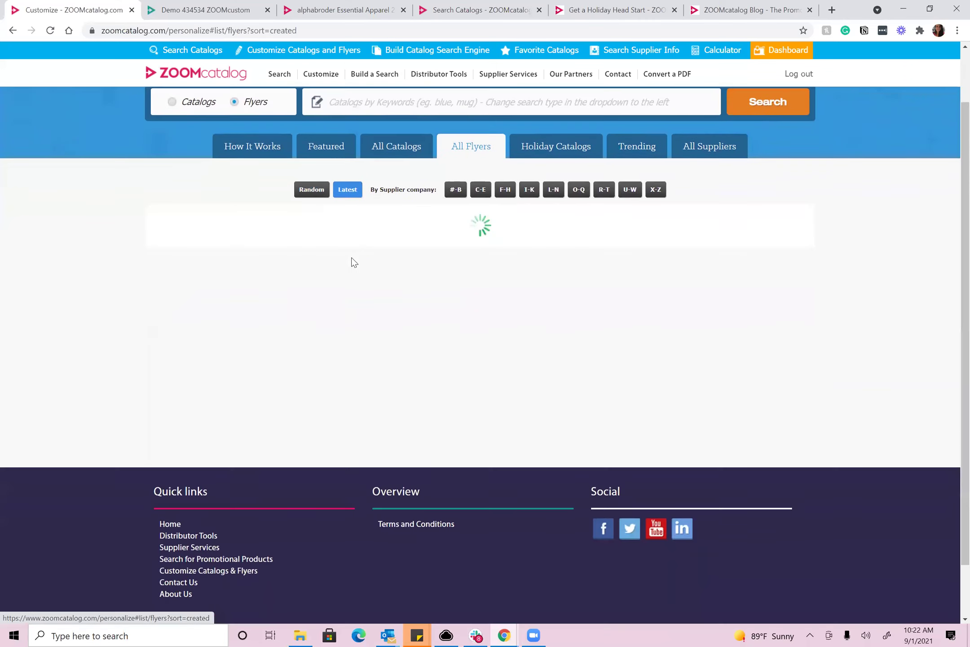
scroll(350, 258, "down", 1)
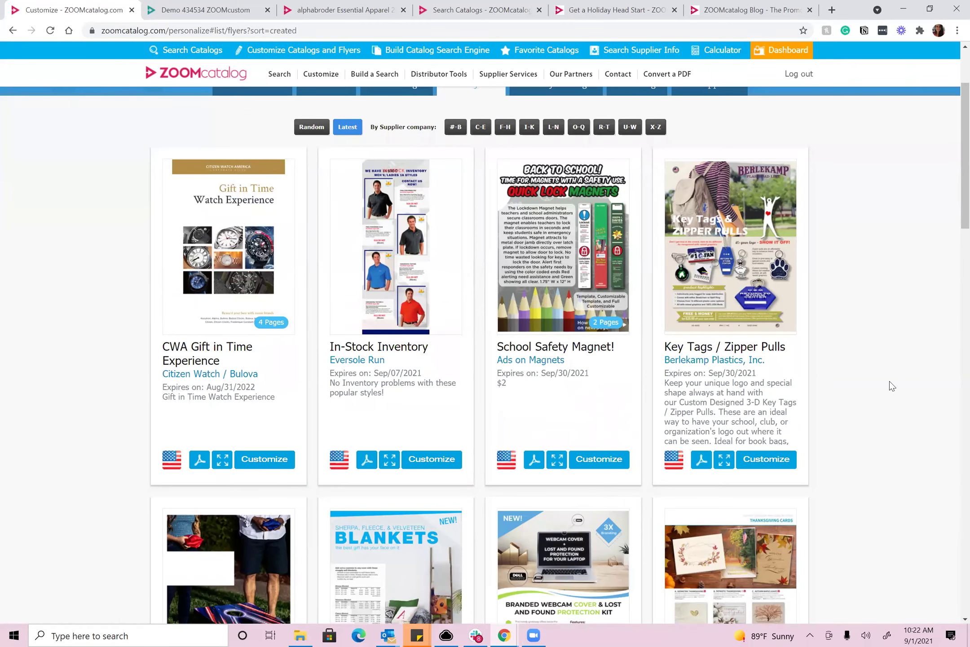
scroll(897, 303, "down", 1)
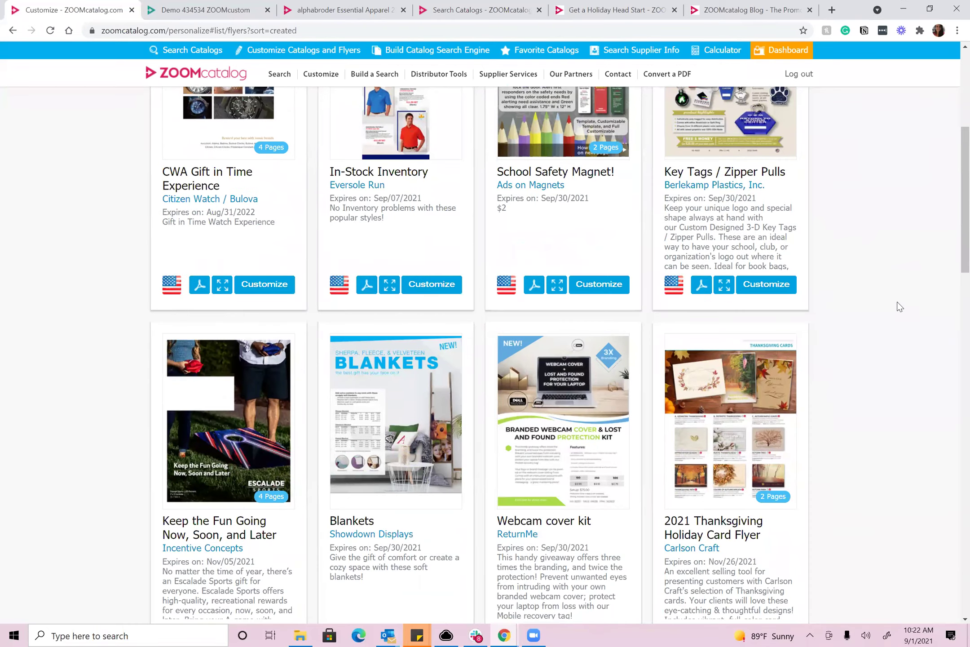
scroll(900, 307, "up", 3)
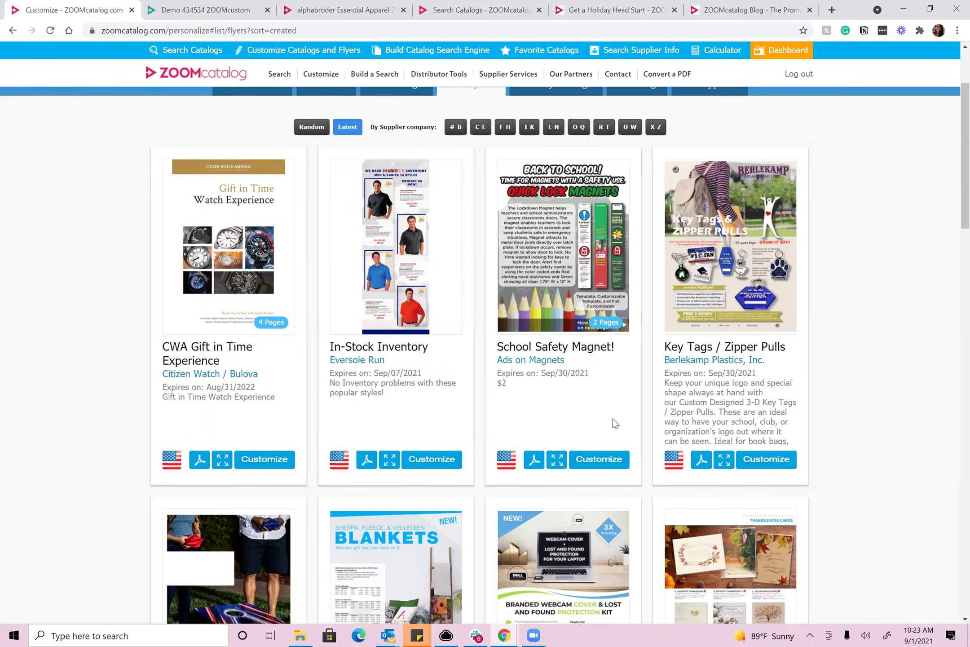
Step: Open the Incentive Concepts flyer "Keep the Fun Going Now, Soon, and Later" for customizing
scroll(614, 424, "down", 1)
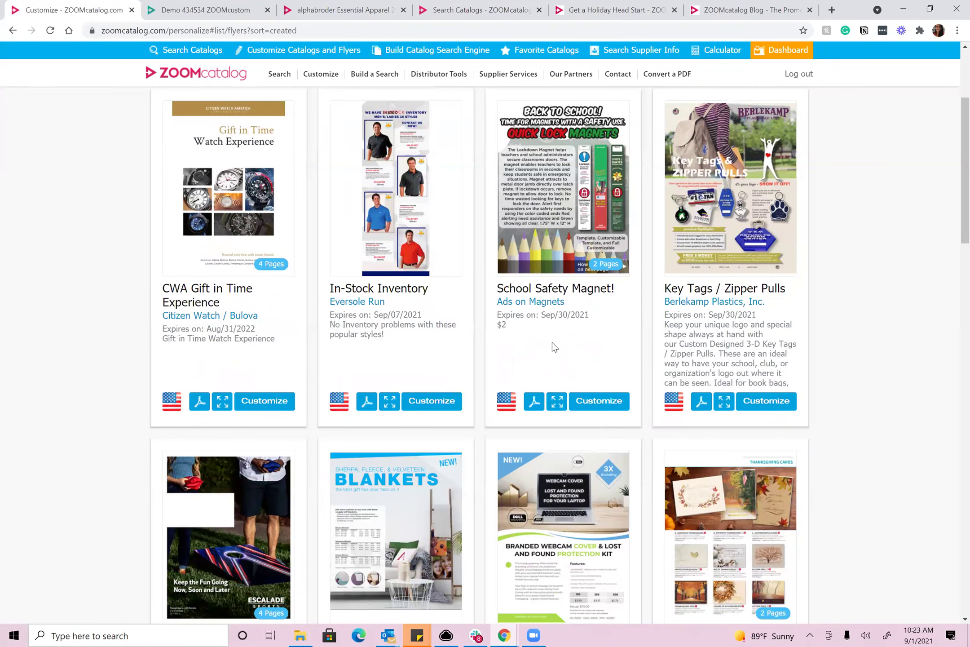
scroll(277, 314, "down", 2)
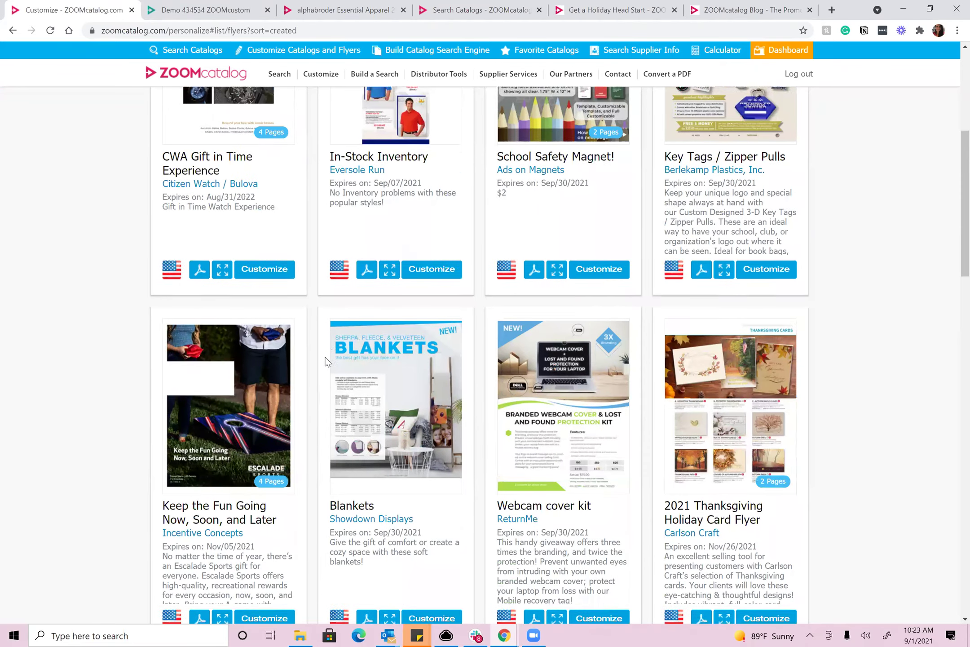
scroll(326, 359, "down", 2)
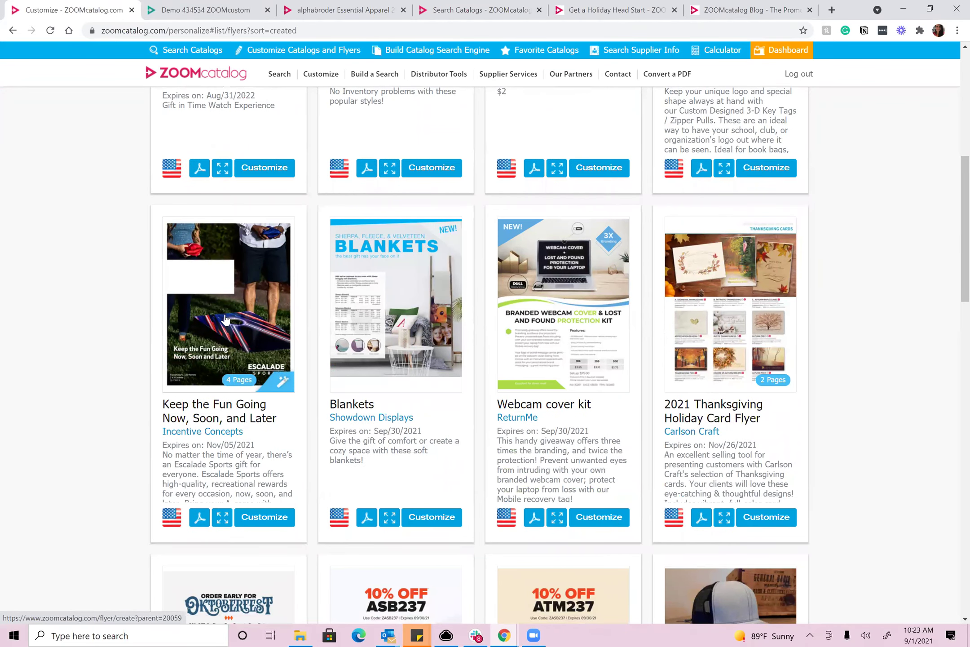
left_click(258, 517)
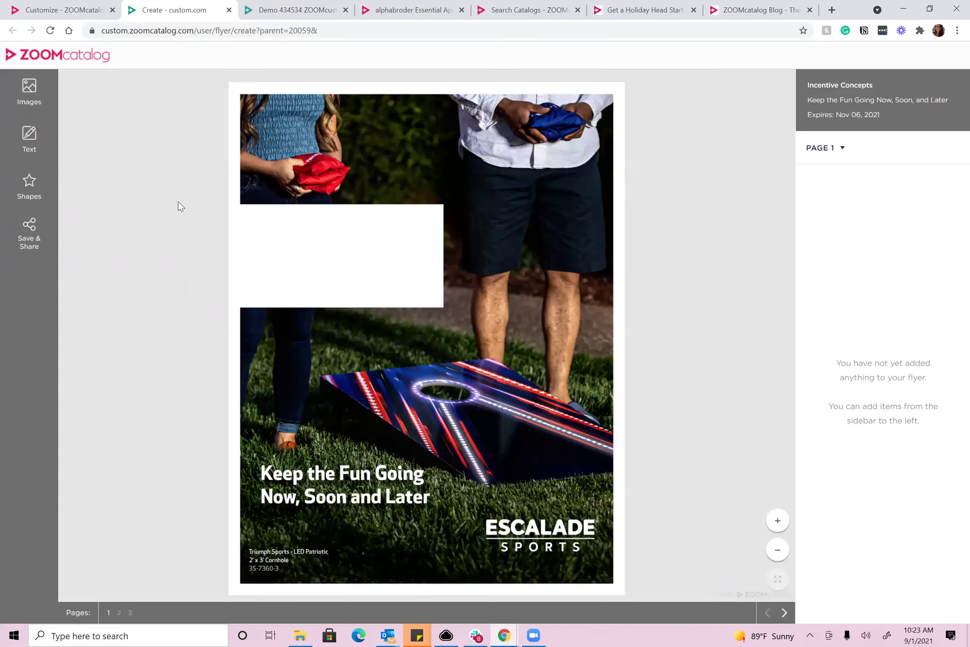
Step: Add the DarkGray.png logo to page 1, enlarge it and centre it in the white box at about X 325, Y 890
left_click(25, 92)
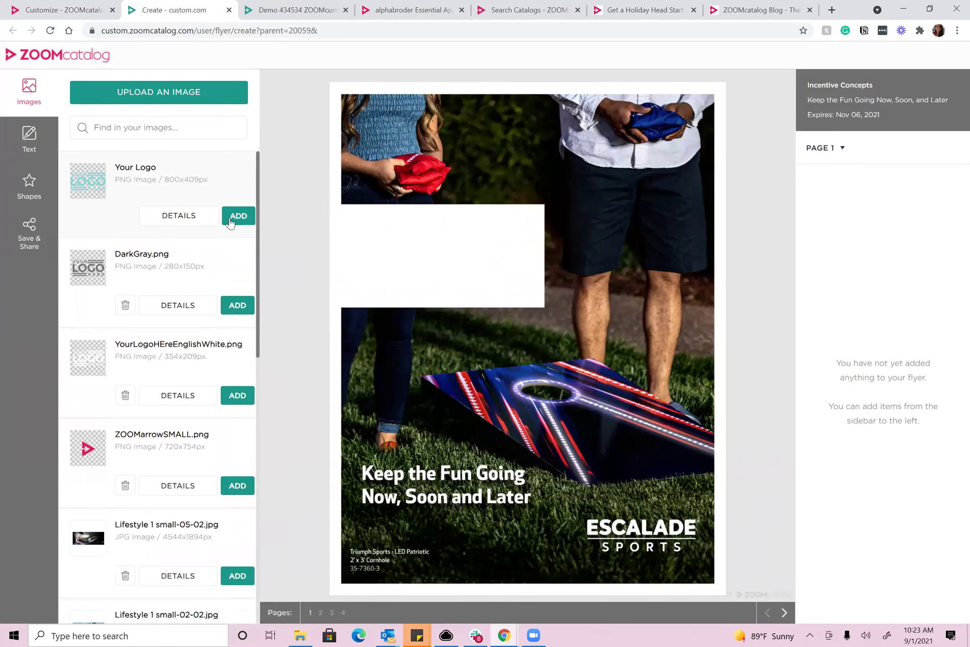
left_click(238, 307)
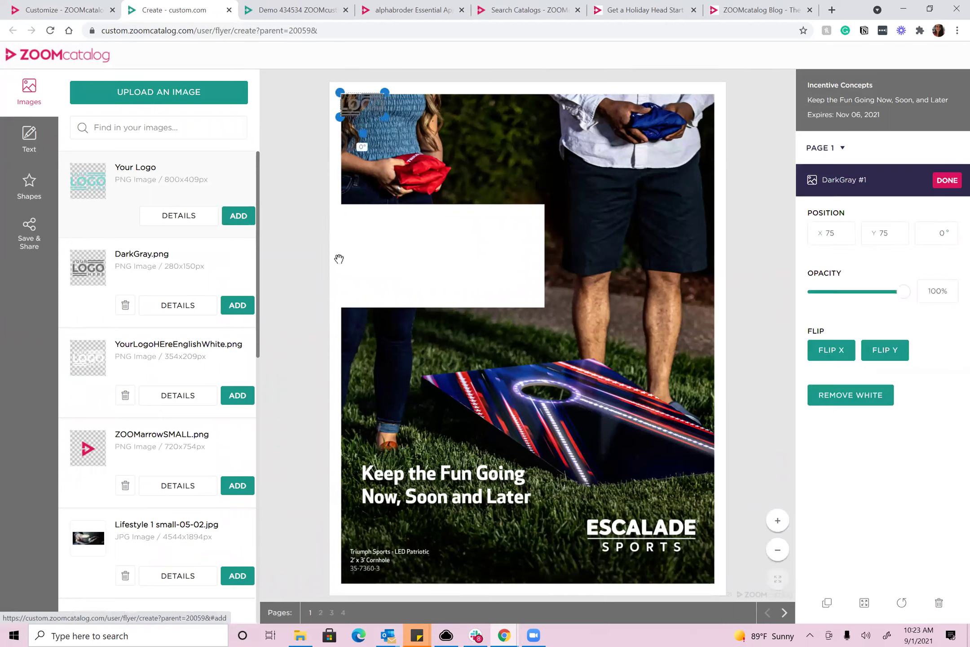
left_click_drag(357, 107, 494, 286)
left_click_drag(453, 257, 461, 259)
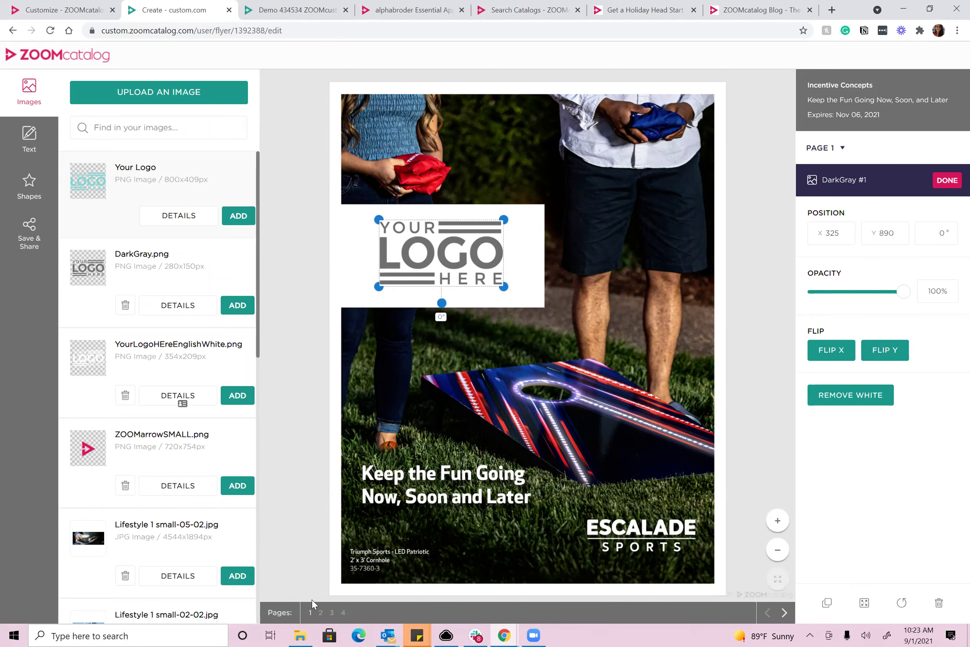
Step: Look through pages 2 to 4 of the flyer and return to page 3
left_click(320, 612)
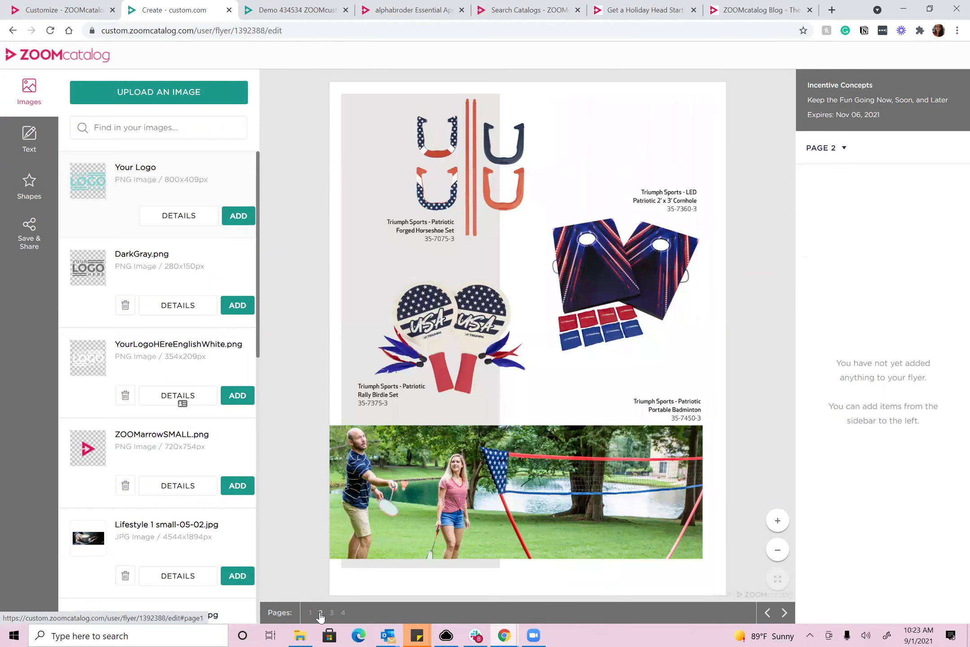
left_click(331, 612)
left_click(342, 612)
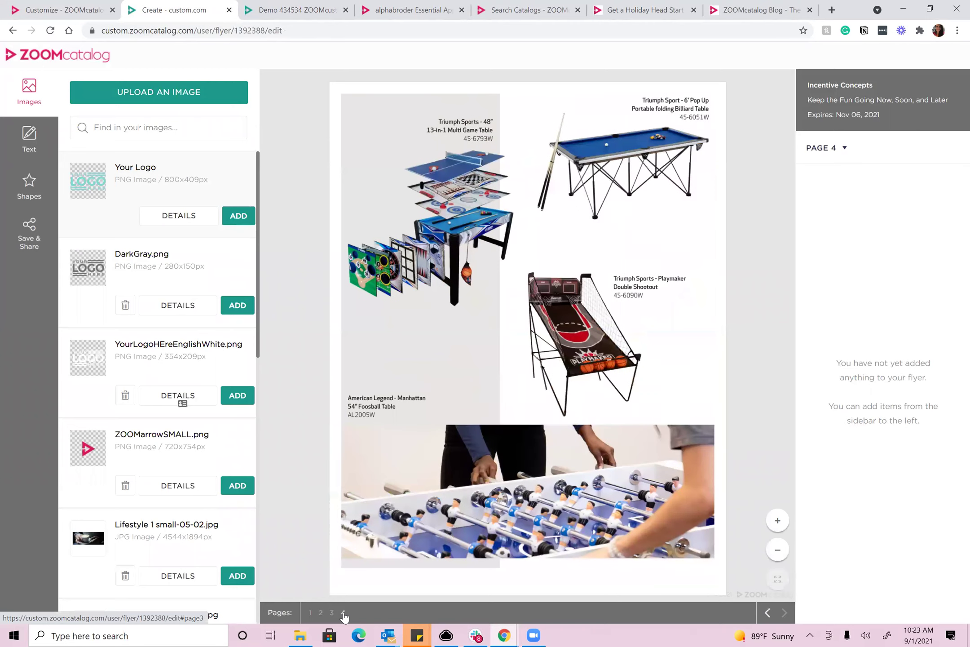
left_click(331, 612)
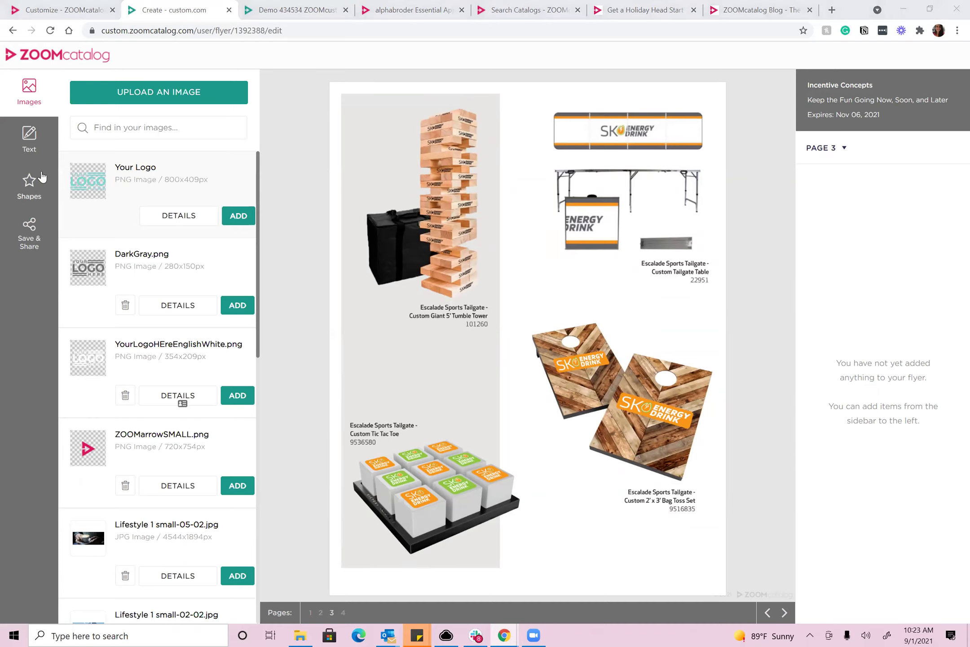
Step: Add an Arial Black text box to page 3 reading "BEST SELLER FOR 2021!"
left_click(25, 228)
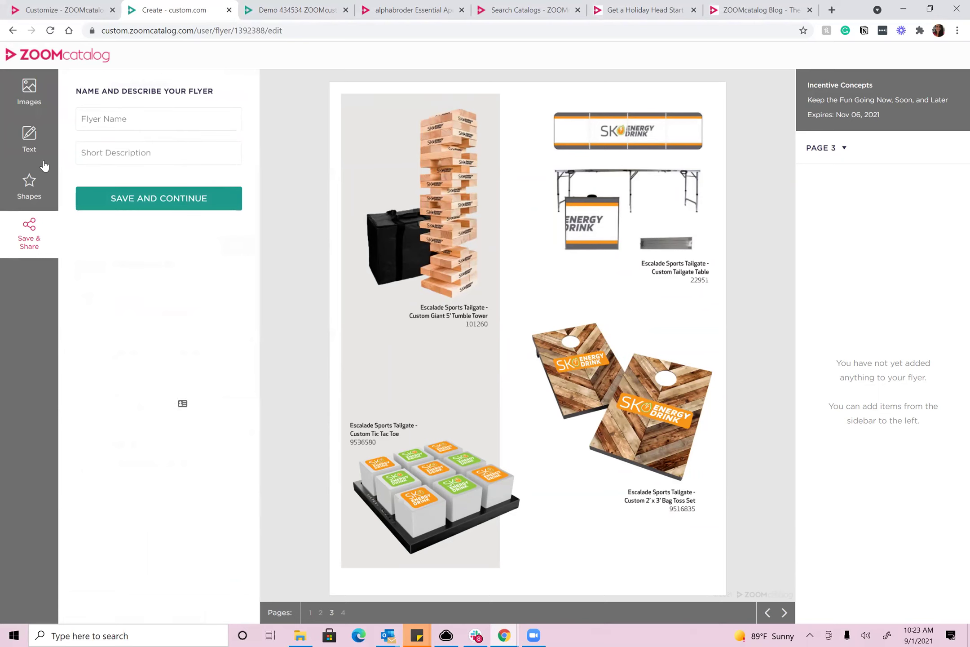
left_click(18, 133)
left_click(233, 179)
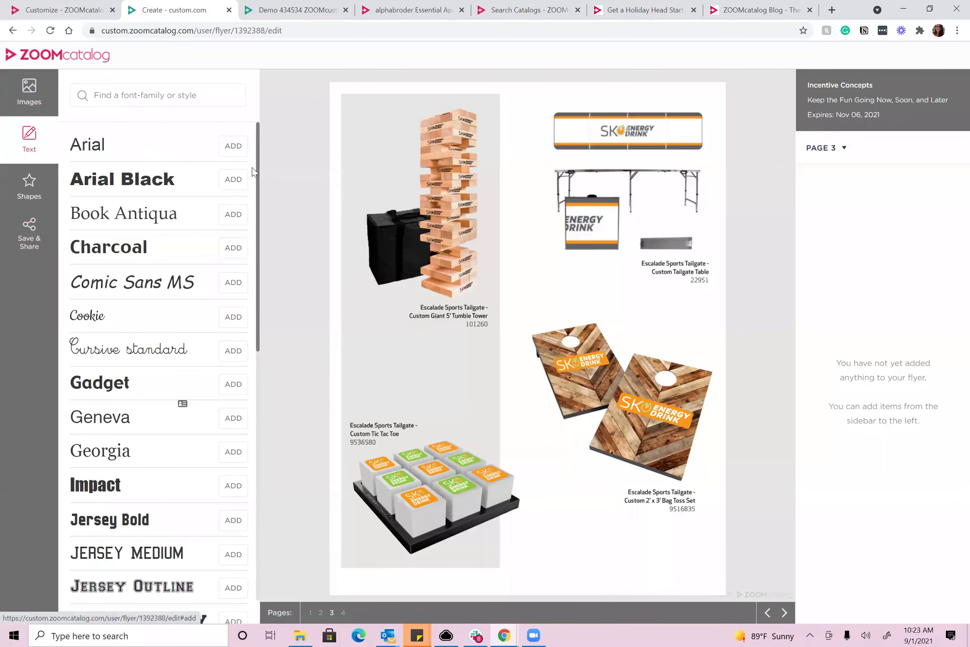
left_click_drag(507, 121, 523, 364)
left_click(853, 432)
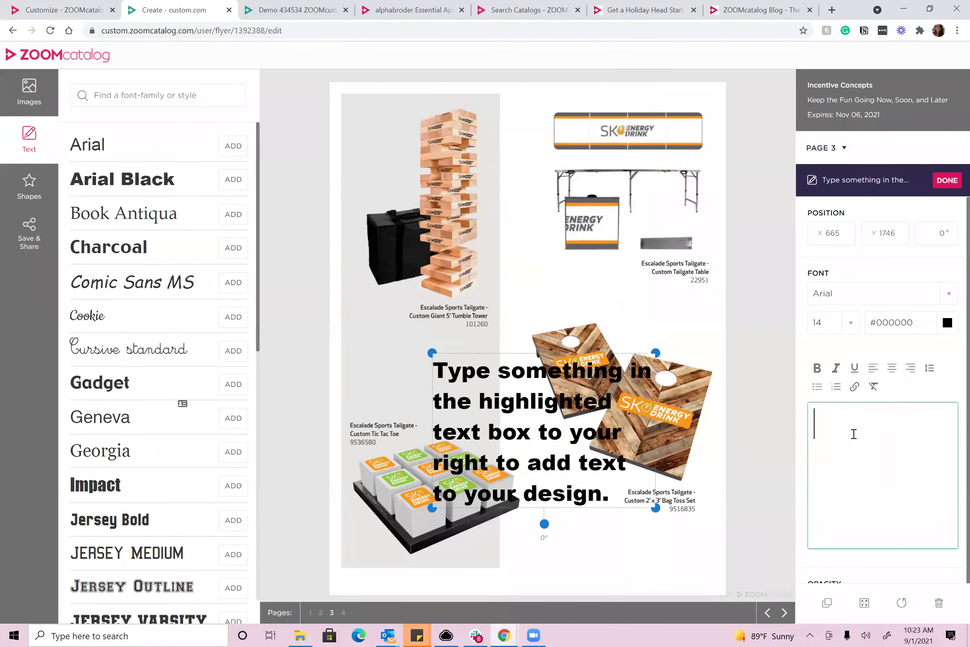
type("BEST SELL")
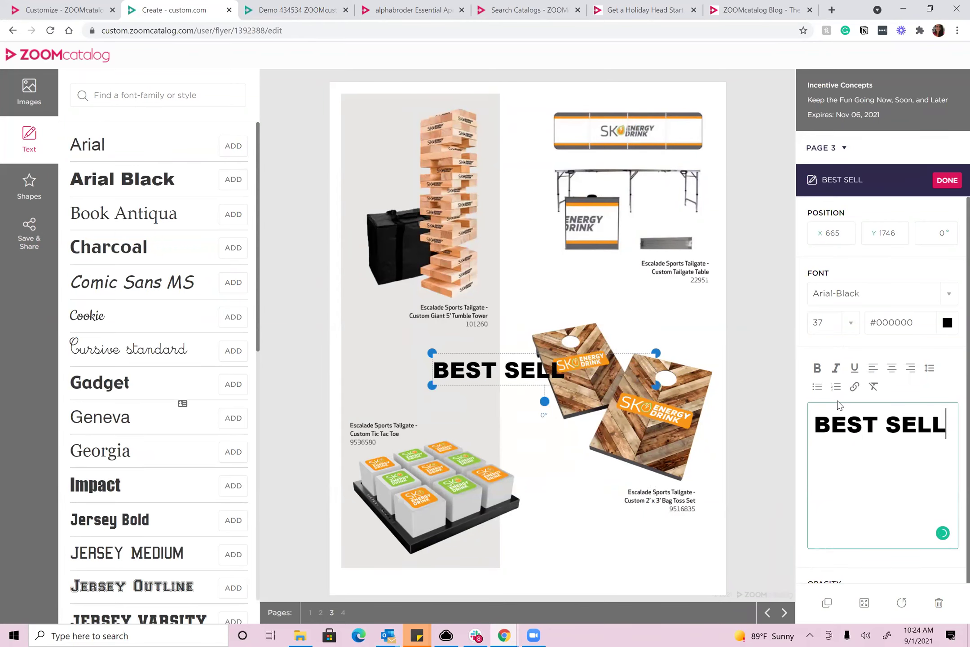
type("ER FOR 2021!")
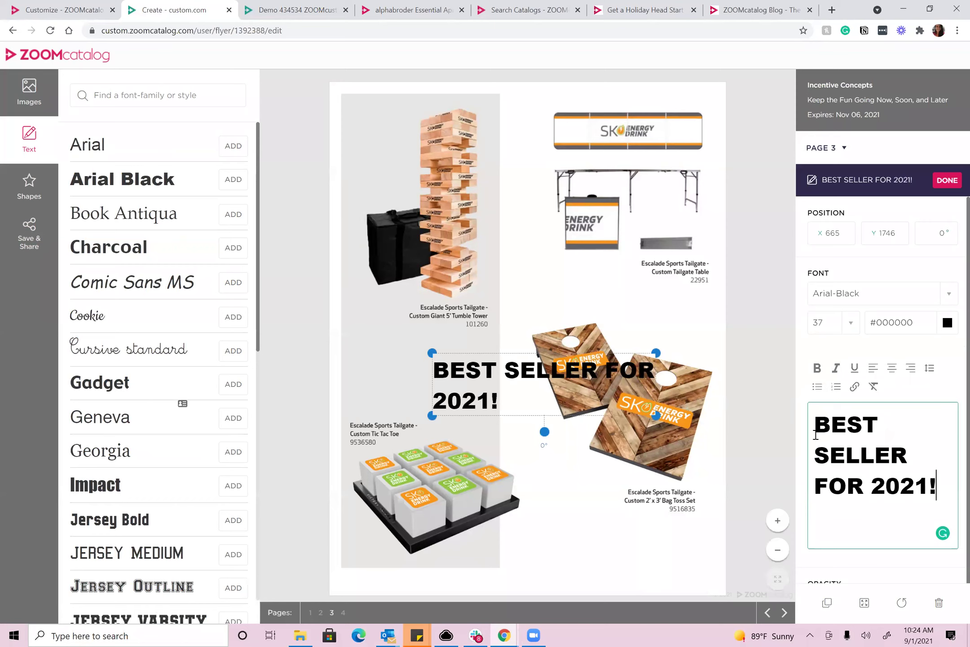
Step: Set the text's font size to 18, narrow its box and place it beneath the Custom 2' x 3' Bag Toss Set caption
key("ctrl+a")
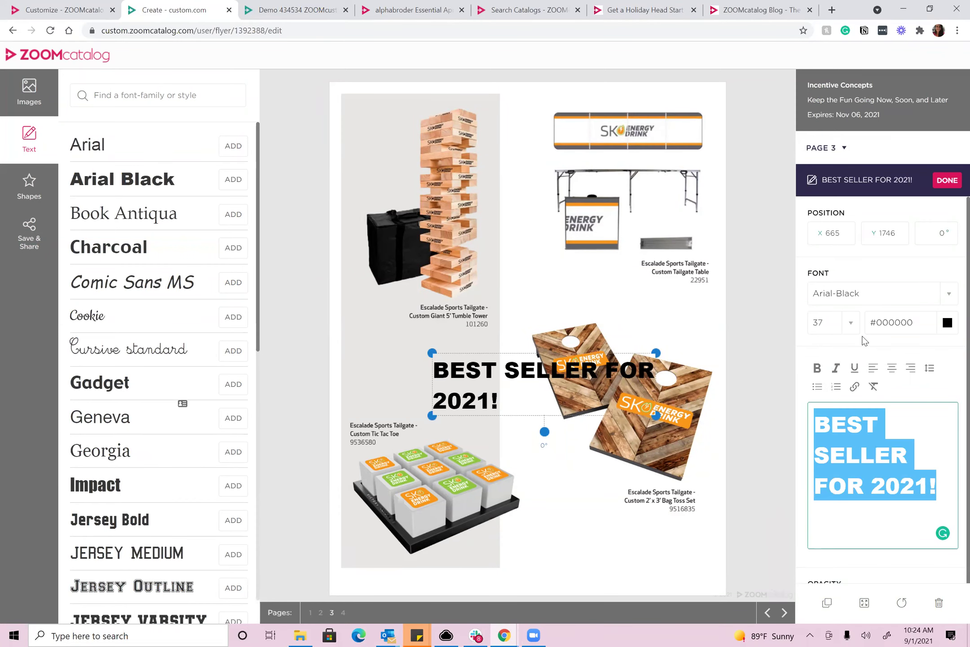
left_click(851, 323)
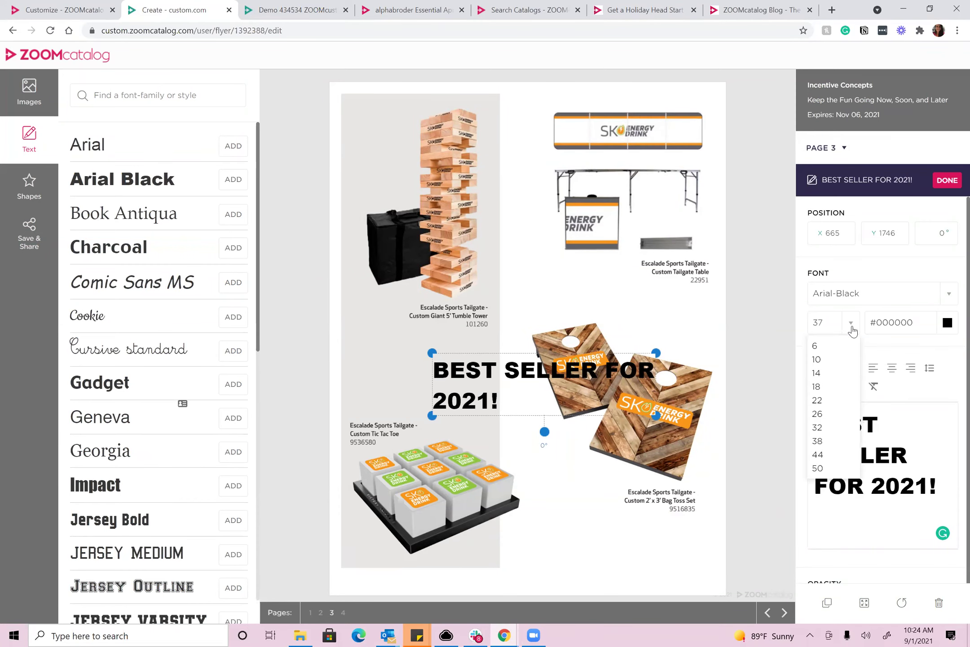
left_click(829, 386)
left_click_drag(655, 353, 582, 355)
left_click_drag(519, 374, 640, 521)
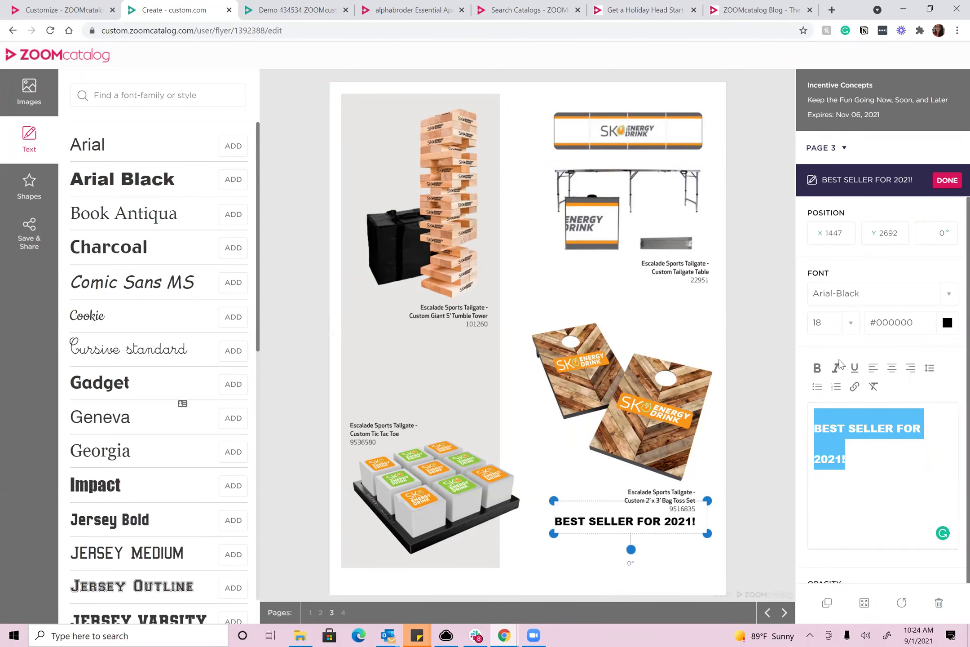
Step: Colour the "BEST SELLER FOR 2021!" text red and deselect it
left_click(947, 322)
left_click_drag(892, 401, 873, 394)
left_click(660, 572)
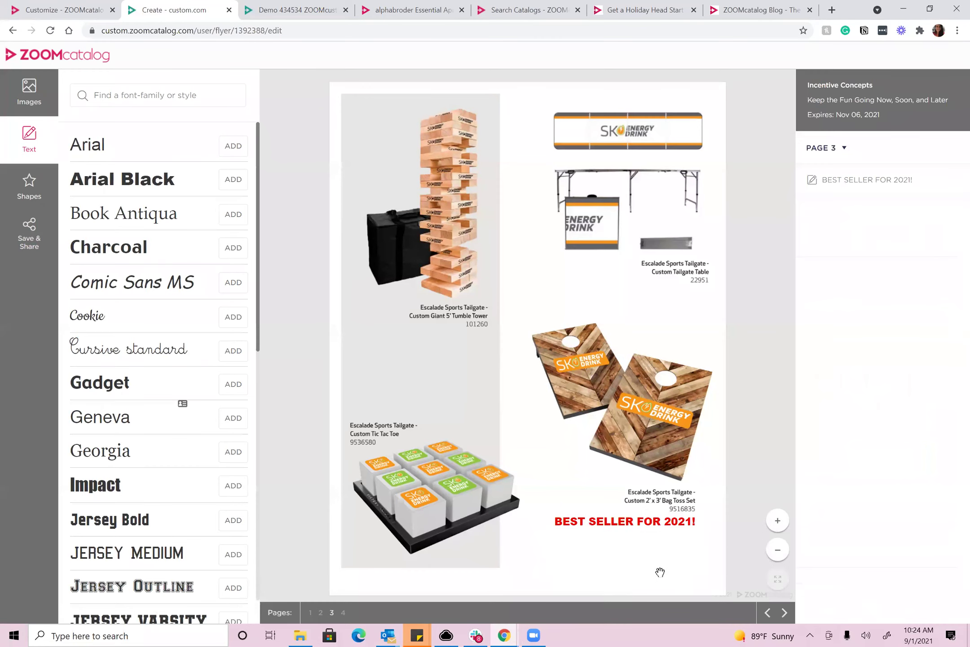
Step: Return to page 1 of the flyer and save it under the name "Demo 346345345"
left_click(312, 612)
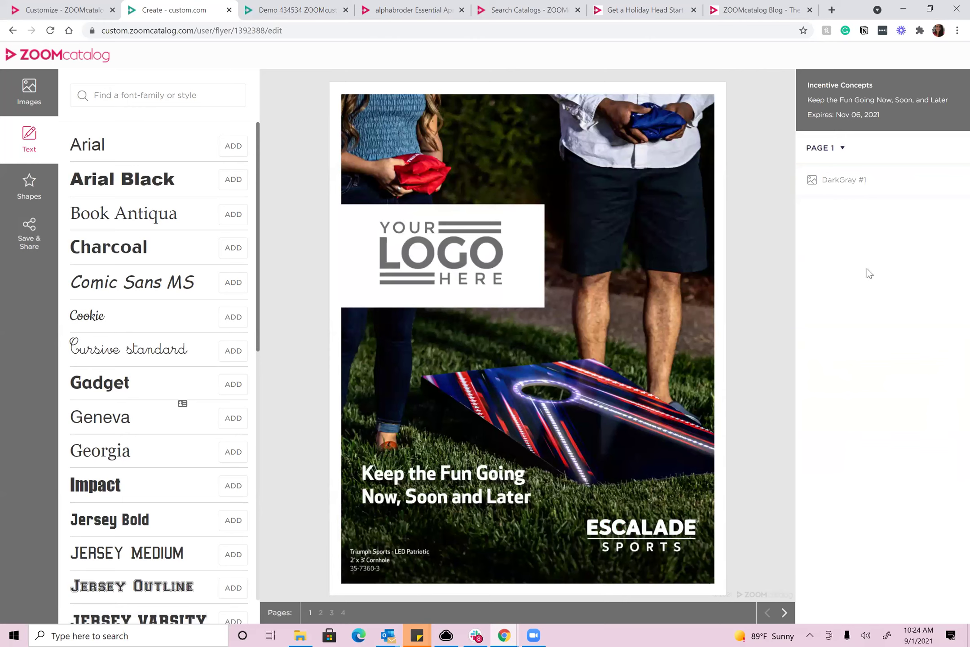
left_click(21, 232)
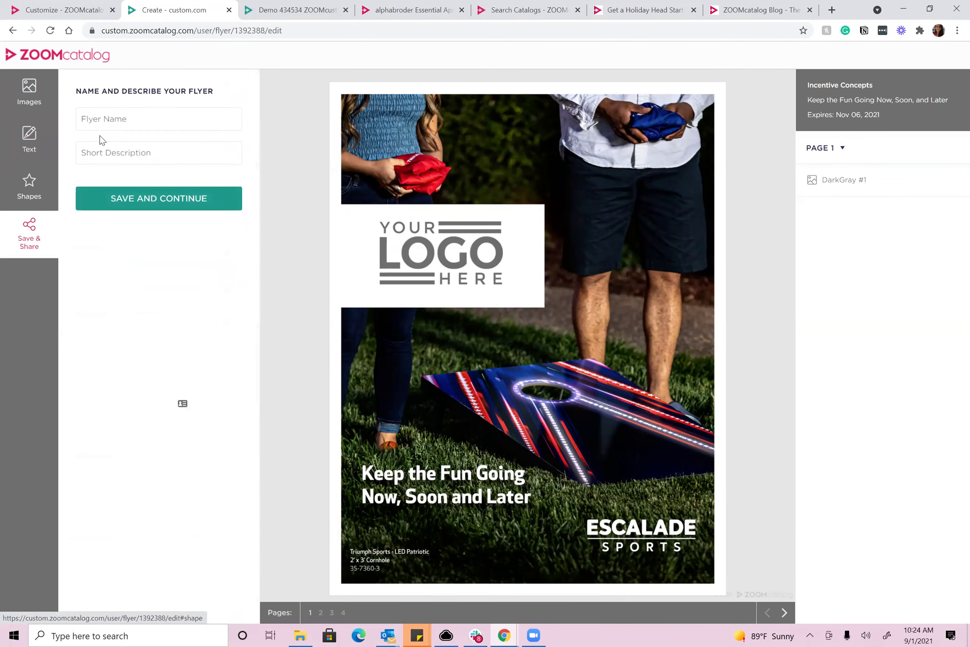
type("Demo 345345345")
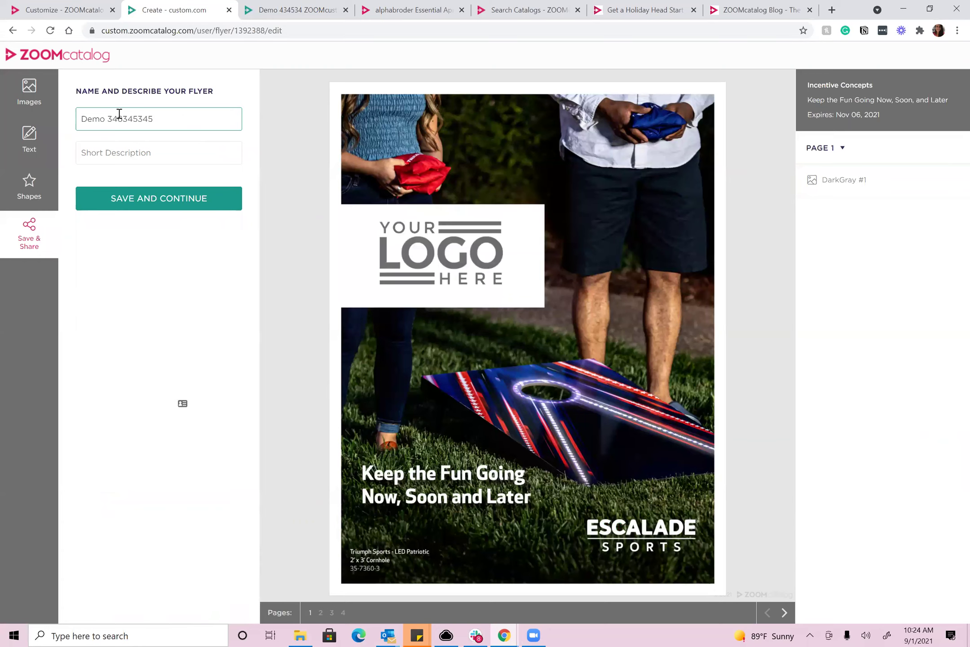
left_click(144, 204)
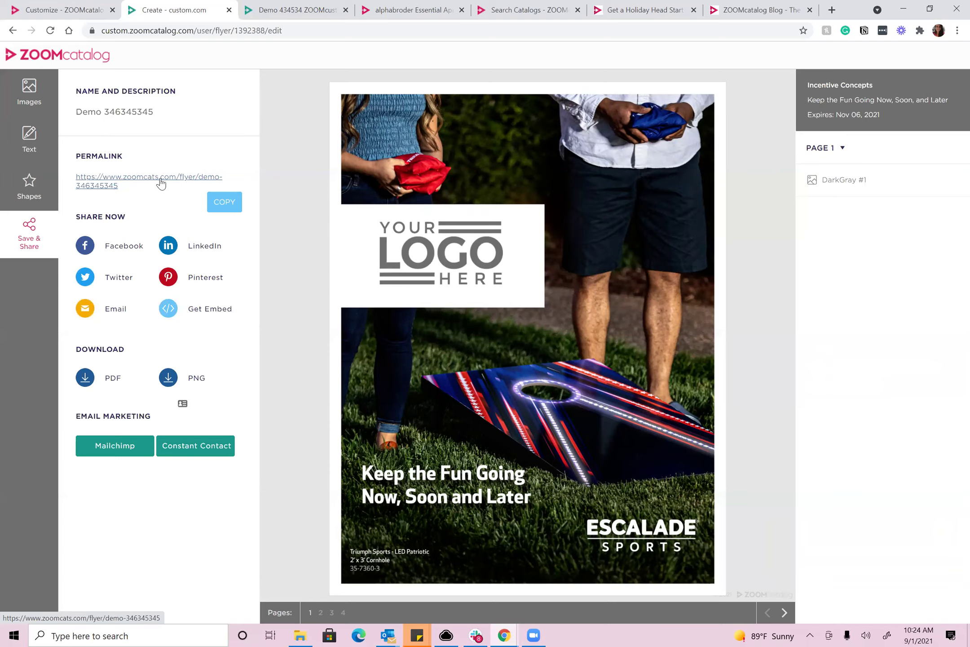
Step: Open the saved flyer through its permalink, page through to page 4 and return to page 1
left_click(139, 178)
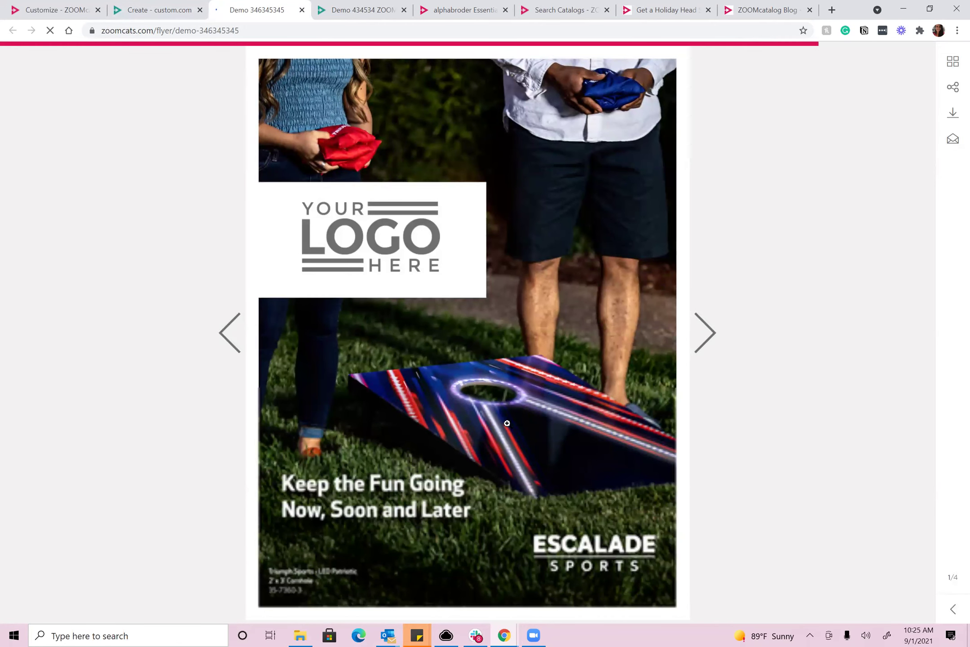
left_click(713, 333)
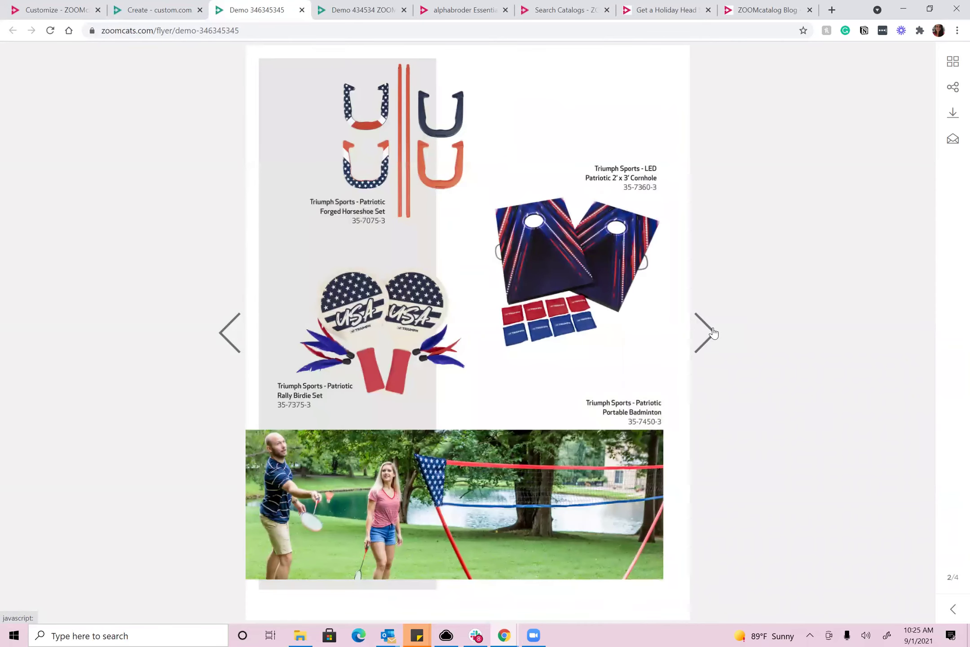
left_click(713, 333)
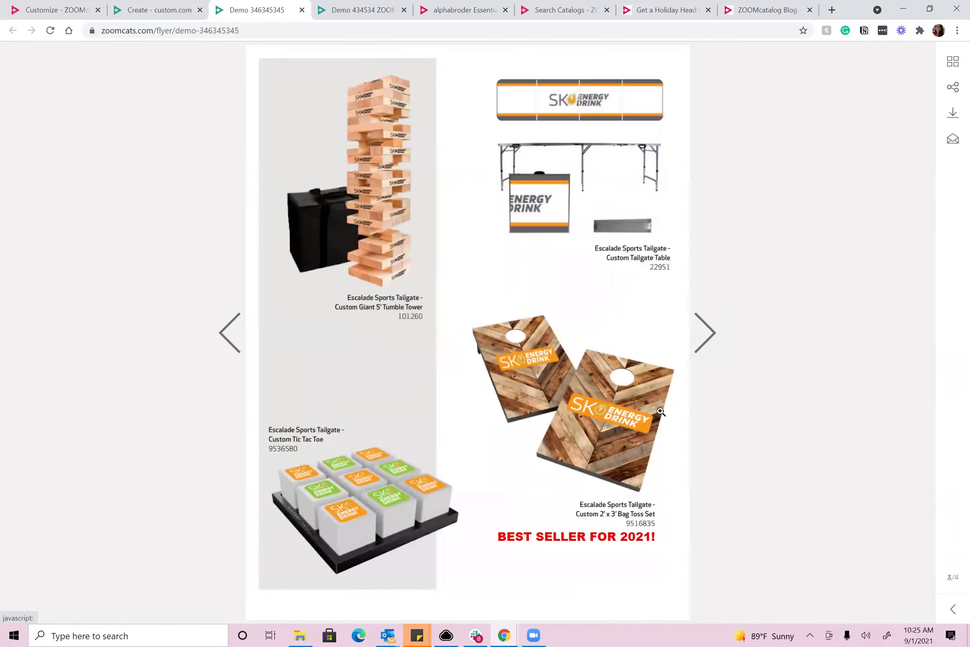
left_click(703, 347)
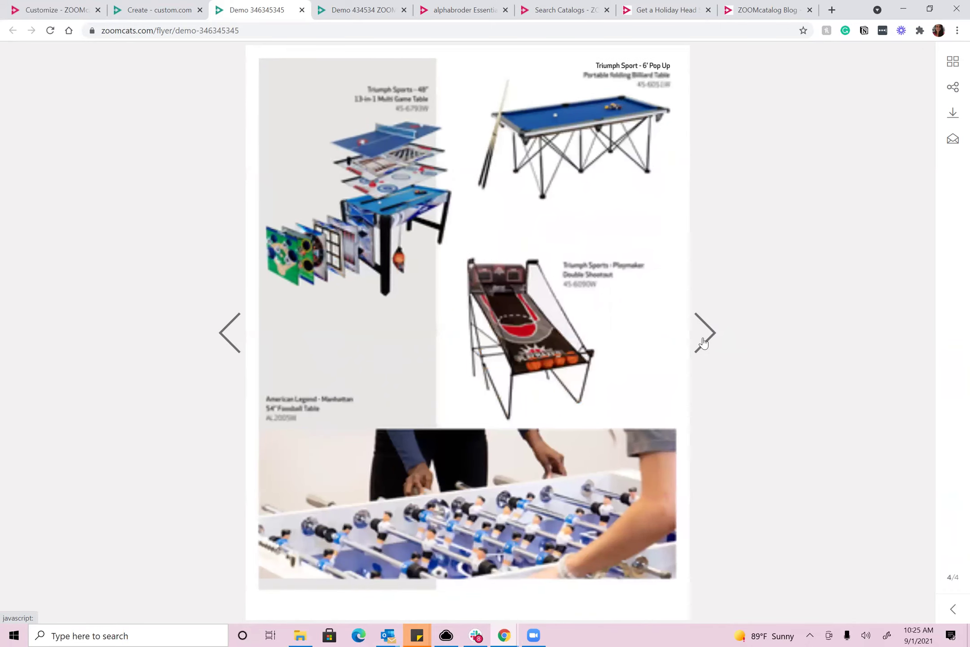
left_click(227, 334)
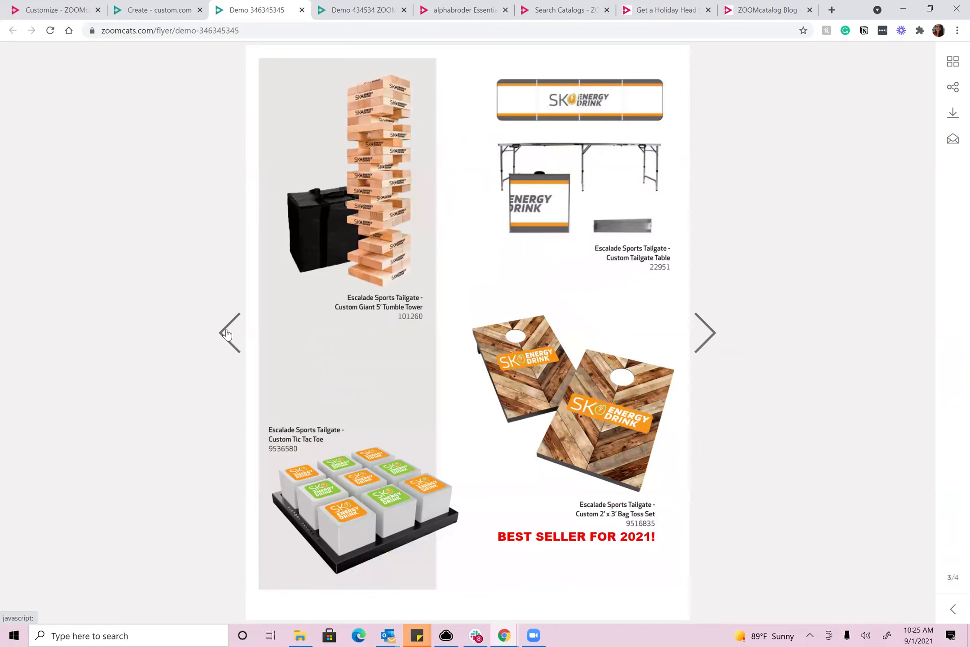
left_click(227, 333)
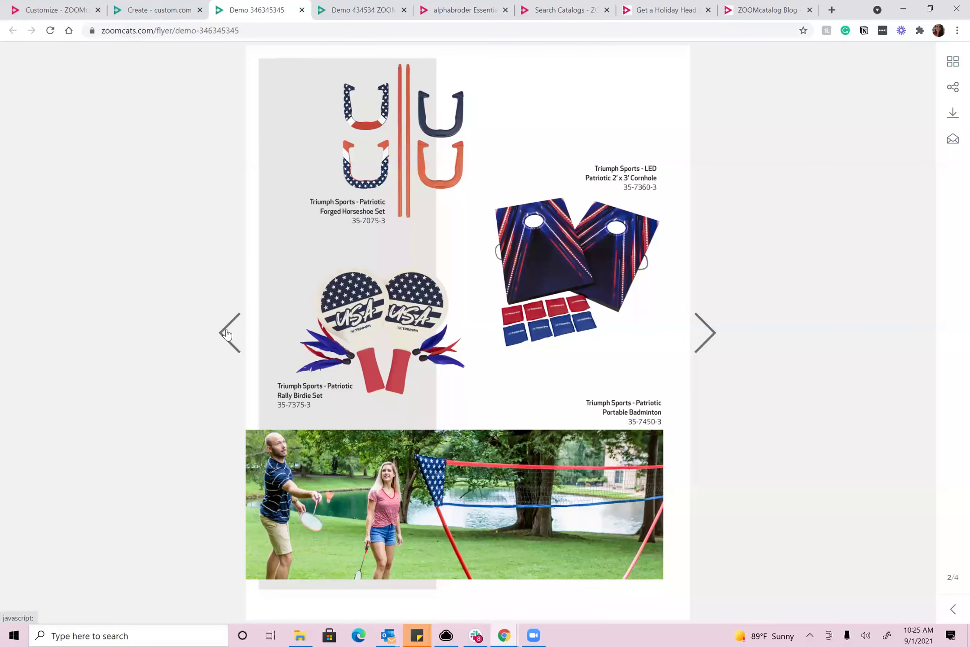
left_click(227, 333)
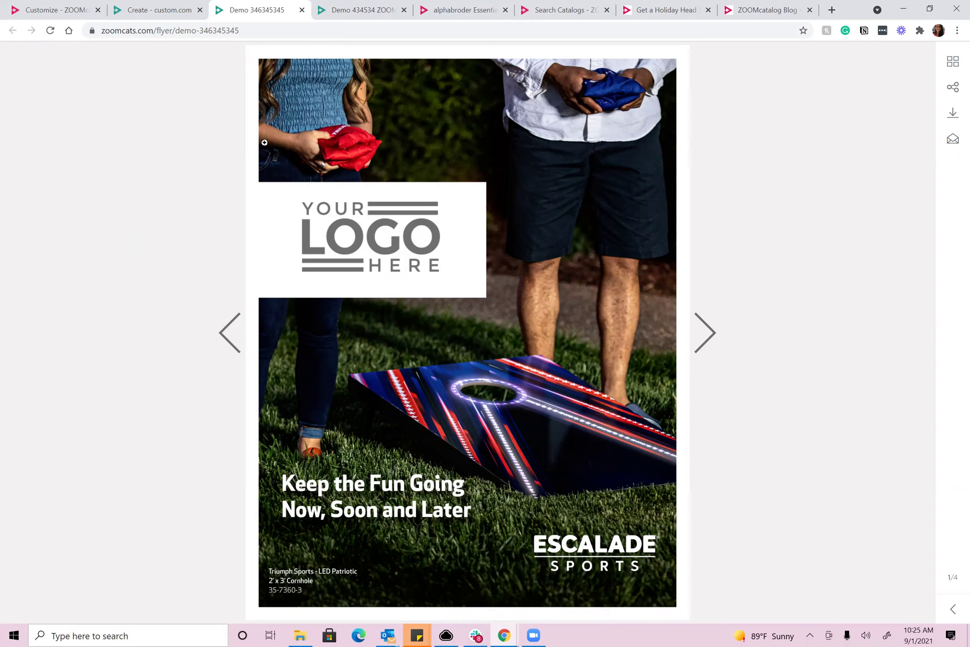
Step: Return to the customizable flyers listing, look through the latest flyers and show the Holiday Catalogs
left_click(166, 14)
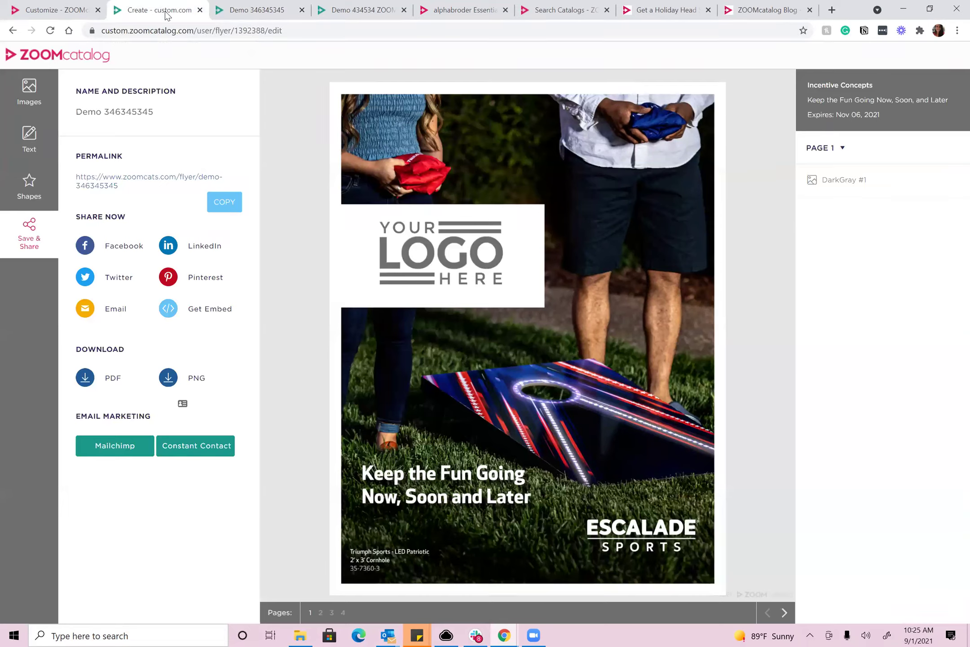
left_click(54, 10)
scroll(827, 394, "down", 10)
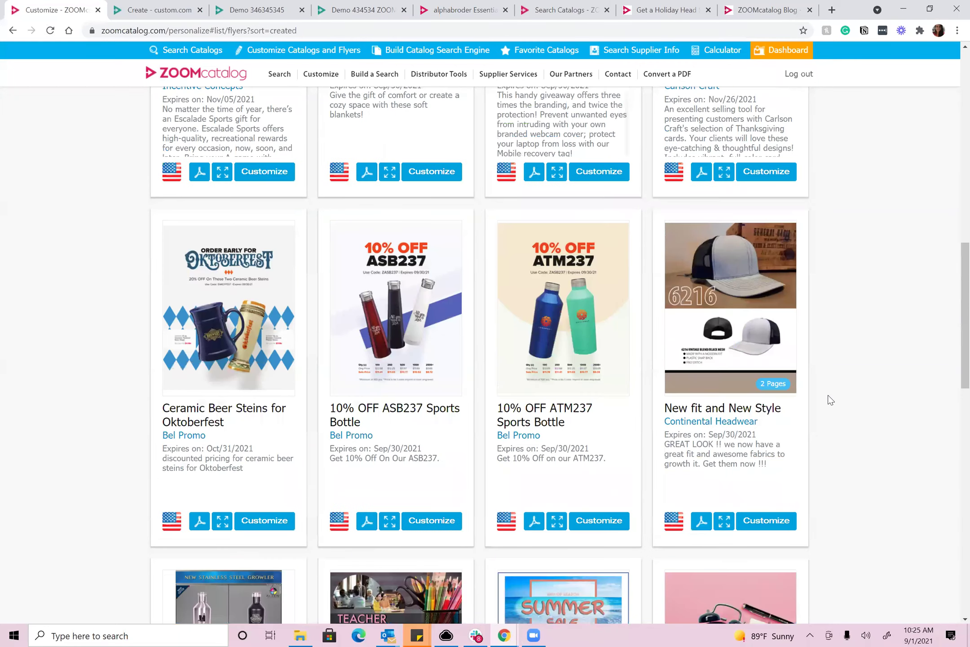
scroll(827, 395, "up", 20)
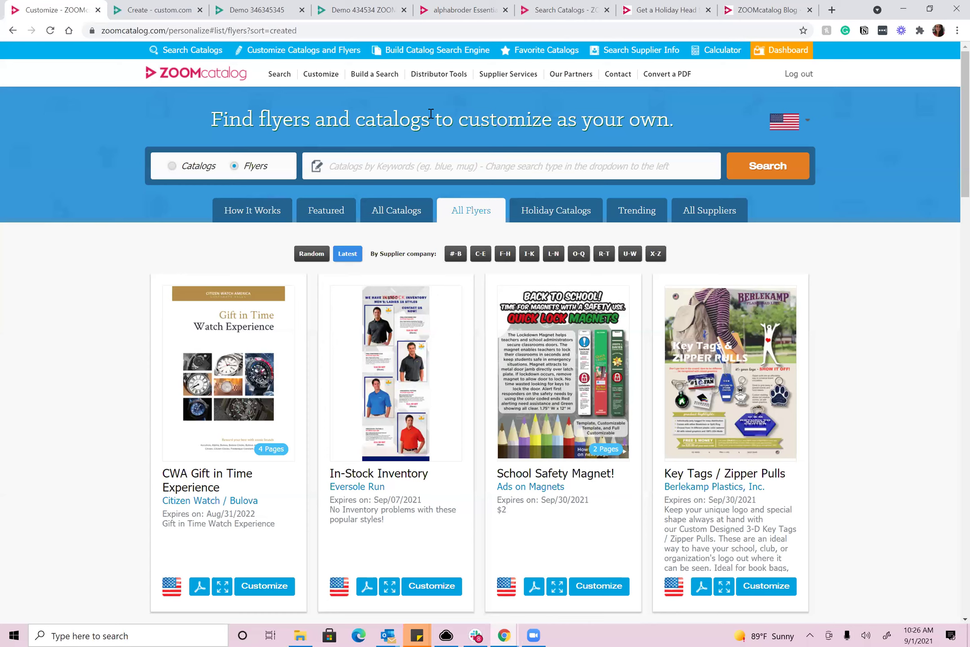
left_click(542, 211)
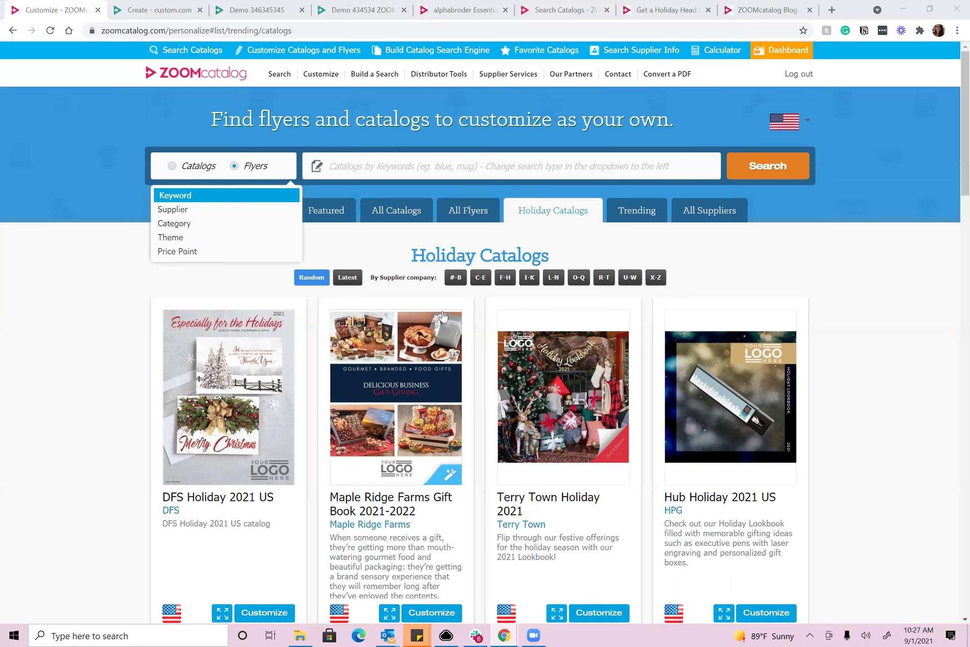
Step: Look over the Distributor Tools page and open the Build a Search page
left_click(431, 75)
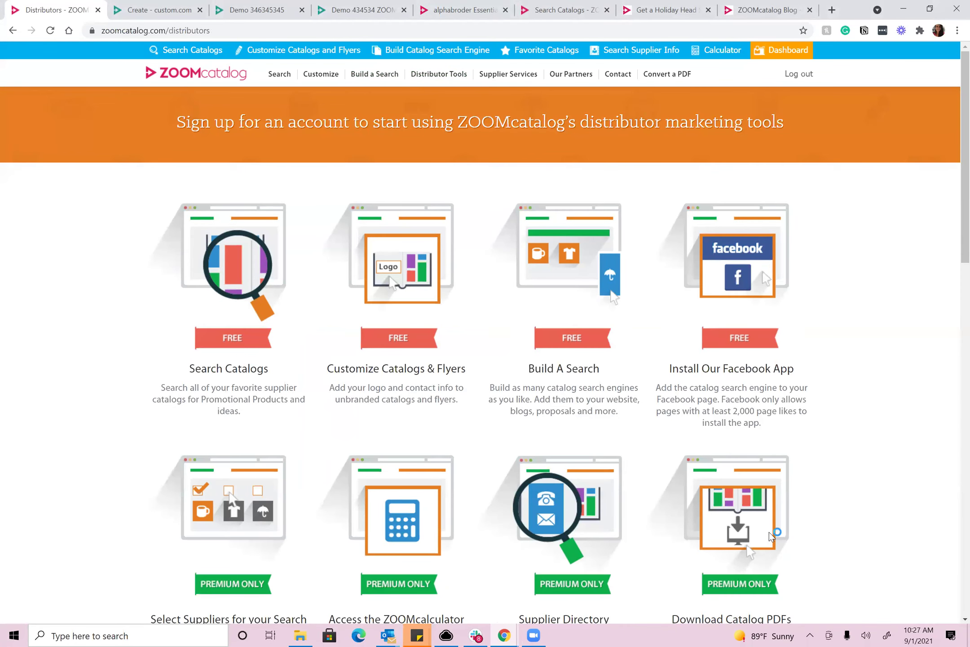
scroll(866, 415, "down", 2)
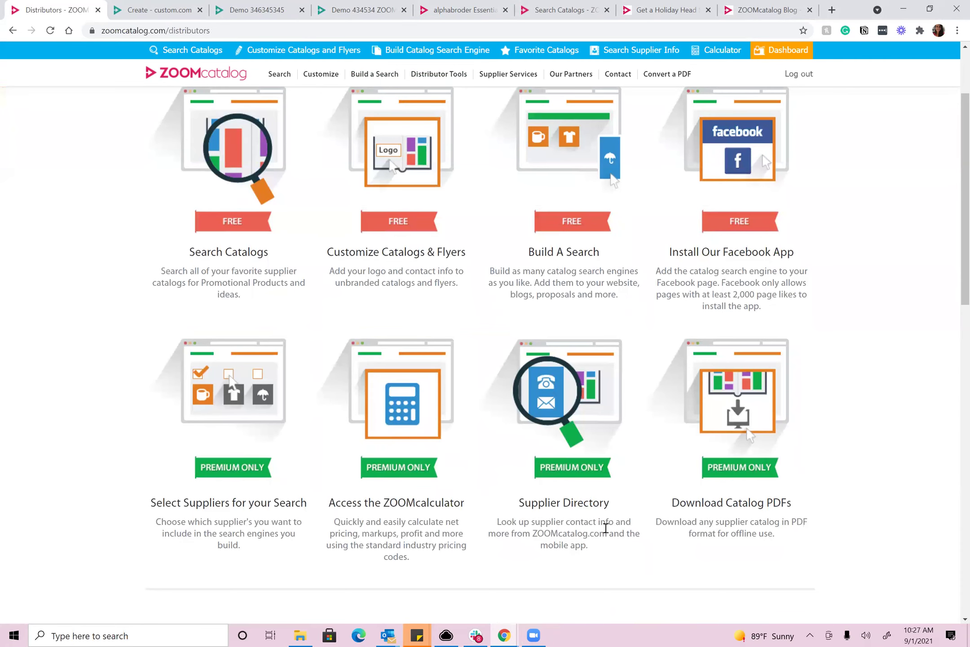
scroll(793, 421, "up", 2)
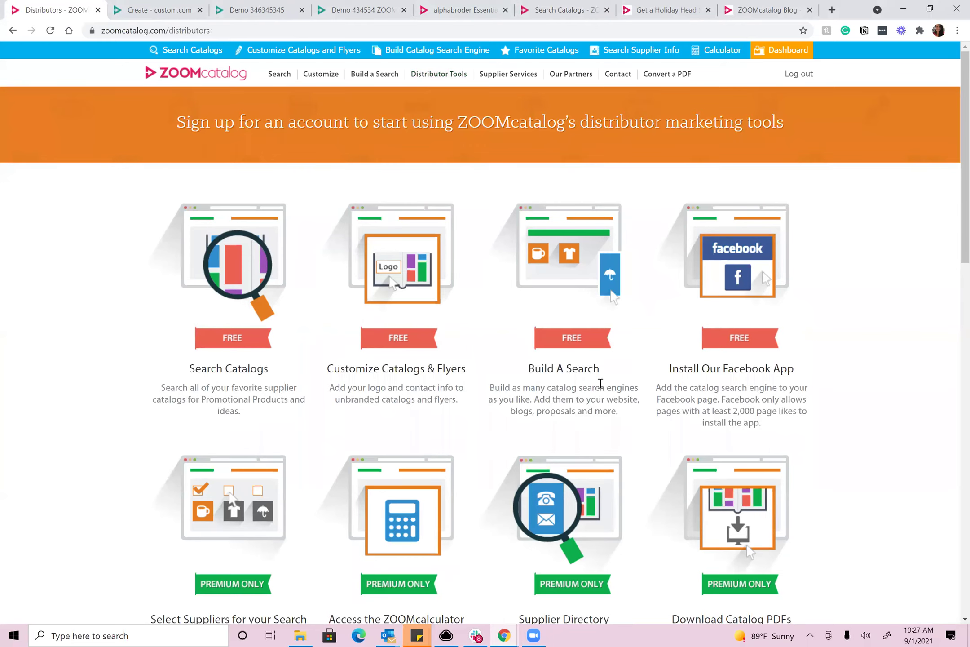
left_click(377, 77)
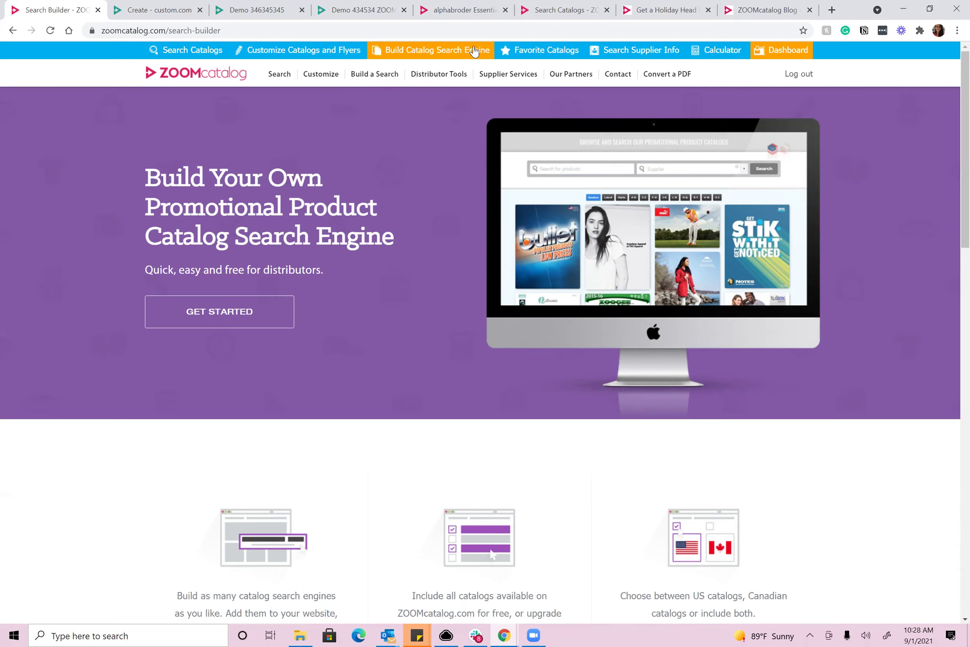
left_click(577, 10)
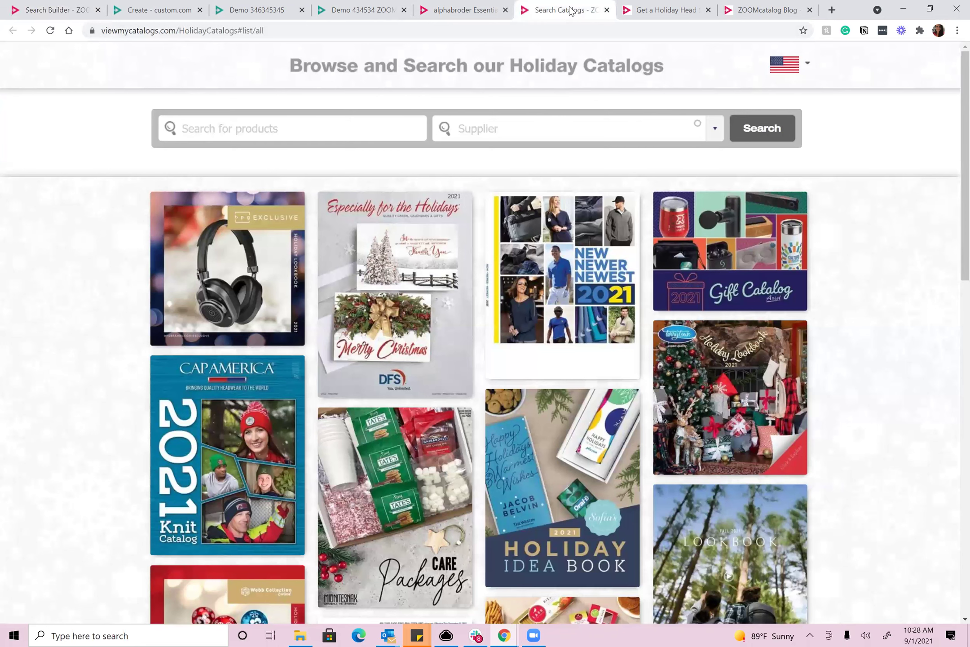
left_click(598, 117)
left_click(287, 32)
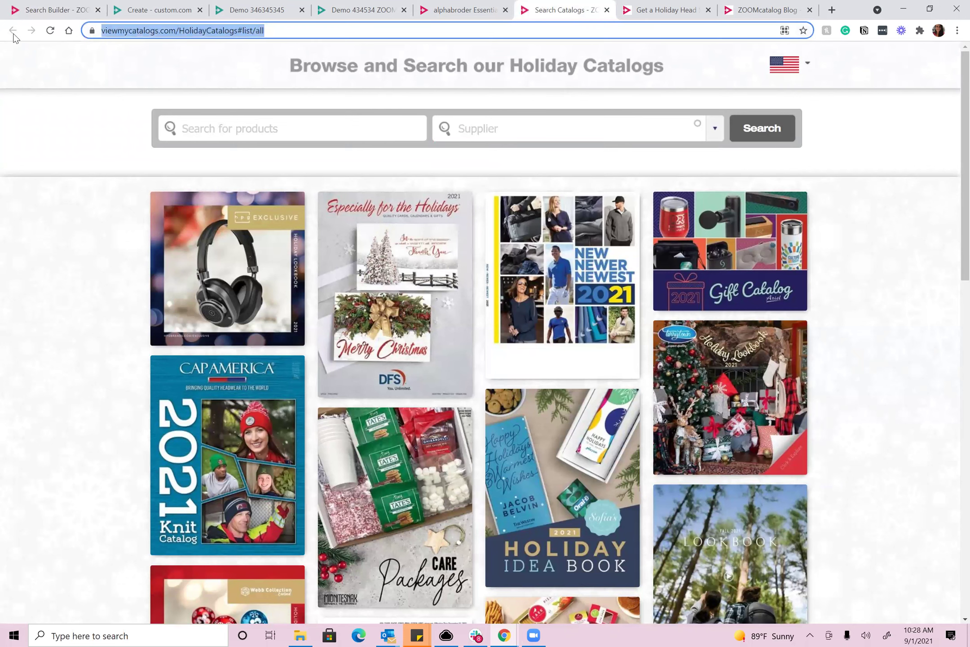
left_click(110, 29)
left_click_drag(110, 30, 48, 36)
left_click(341, 30)
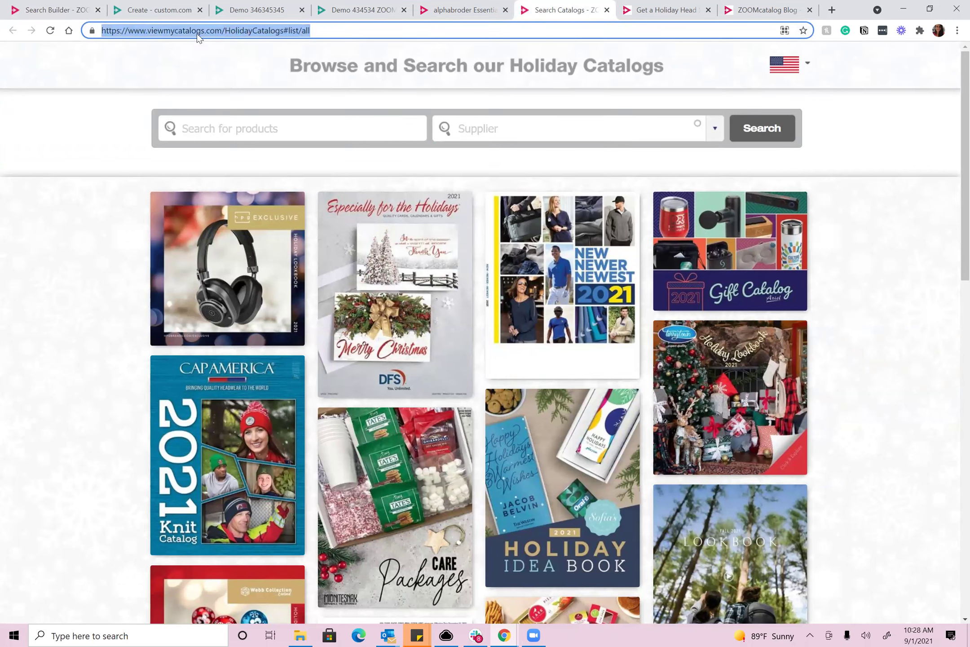
left_click(163, 31)
left_click_drag(128, 30, 442, 26)
Step: Browse the holiday catalog covers and search these catalogs for "tumbler"
scroll(844, 317, "down", 5)
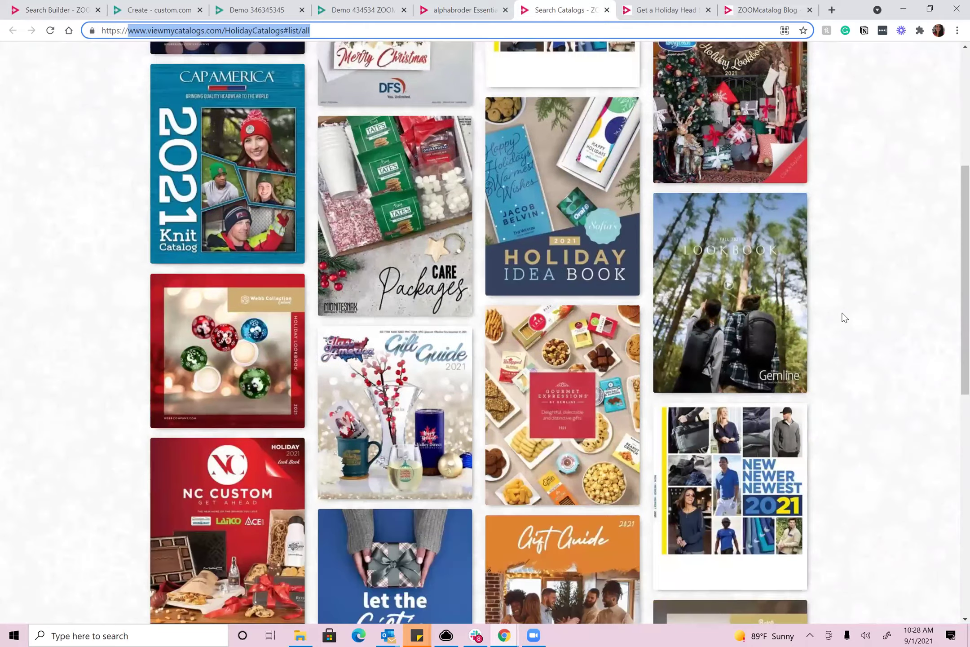
scroll(844, 317, "down", 8)
scroll(844, 317, "up", 9)
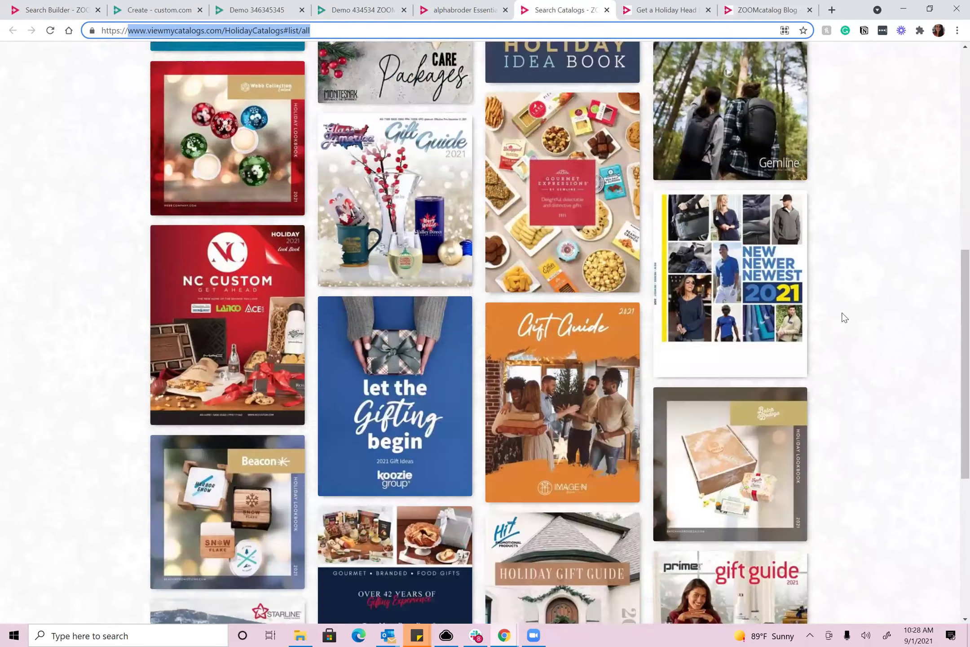
scroll(844, 317, "up", 5)
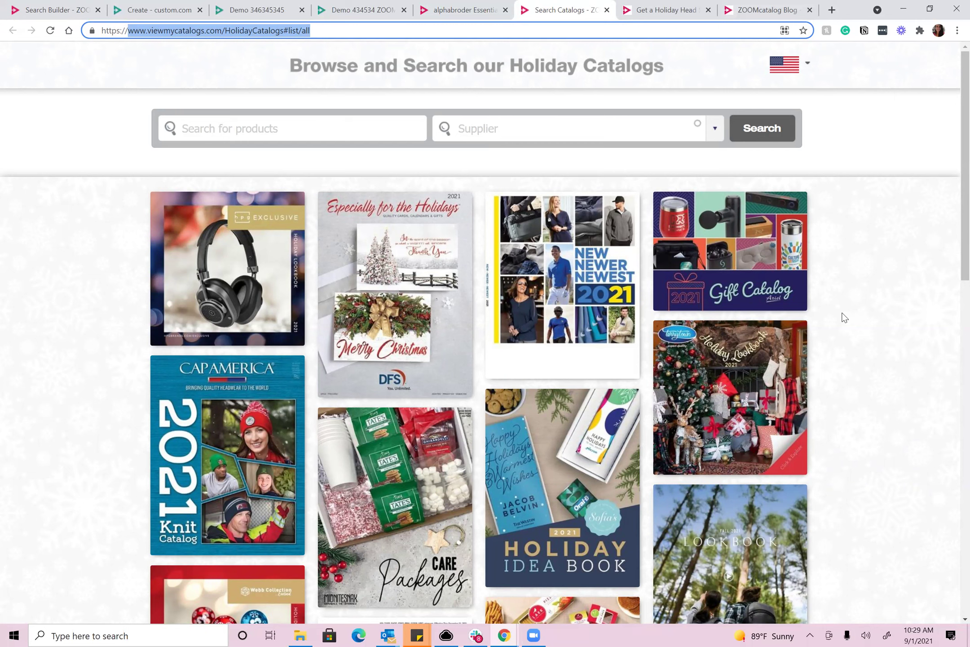
left_click(283, 131)
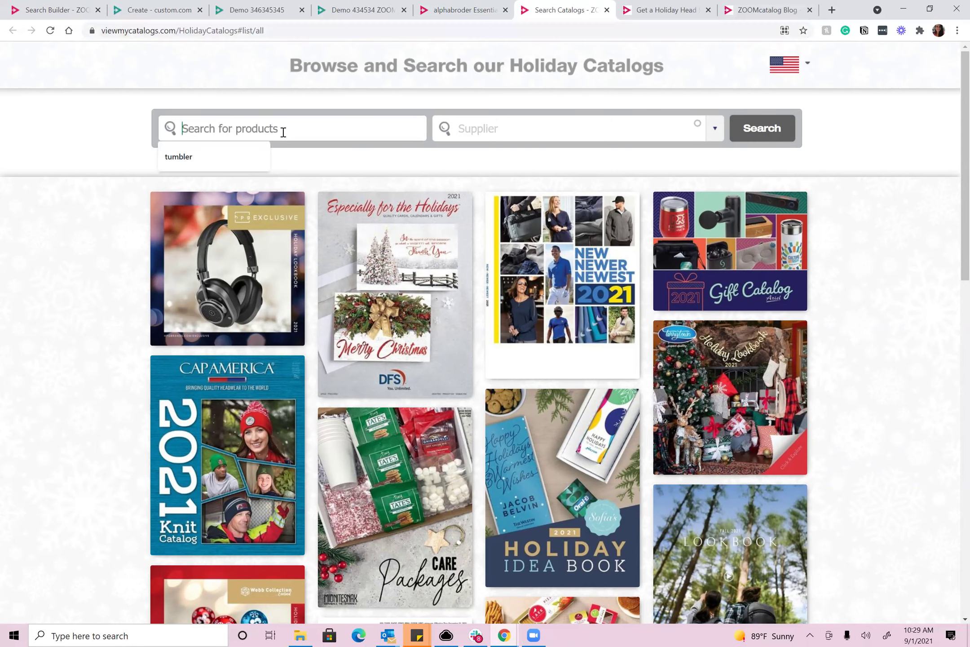
type("tumbler")
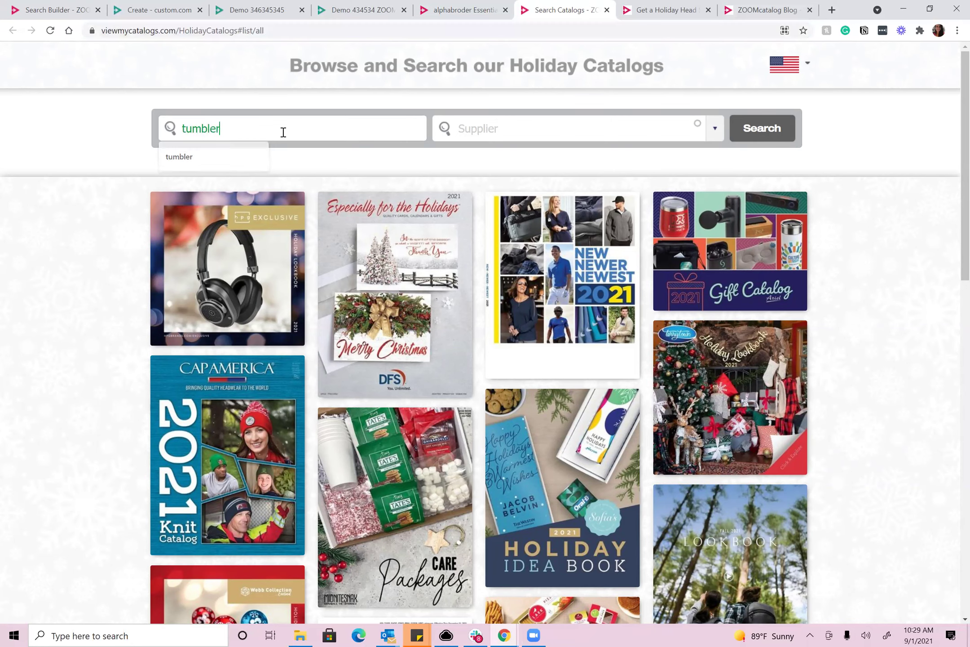
key("Return")
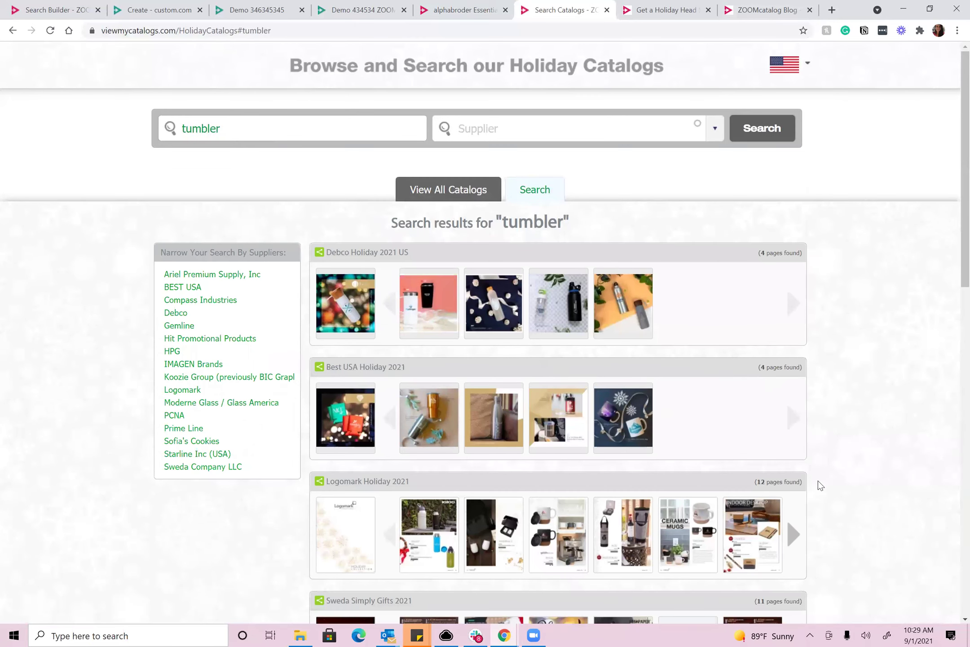
Step: Look through the tumbler results by catalog and return to the view of all holiday catalogs
scroll(844, 492, "down", 1)
scroll(864, 483, "down", 10)
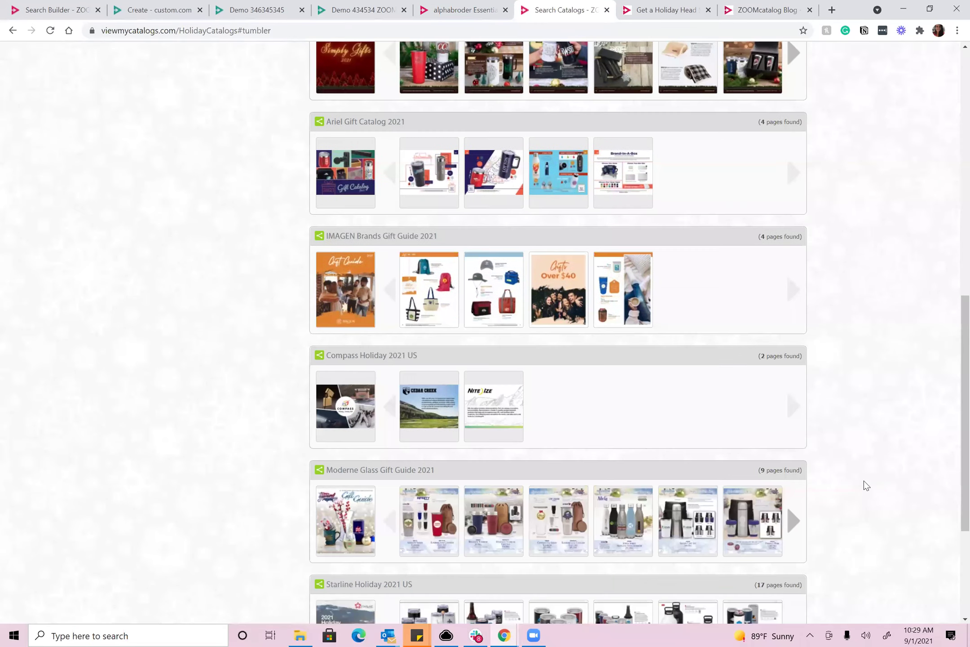
scroll(864, 483, "up", 8)
scroll(864, 480, "up", 4)
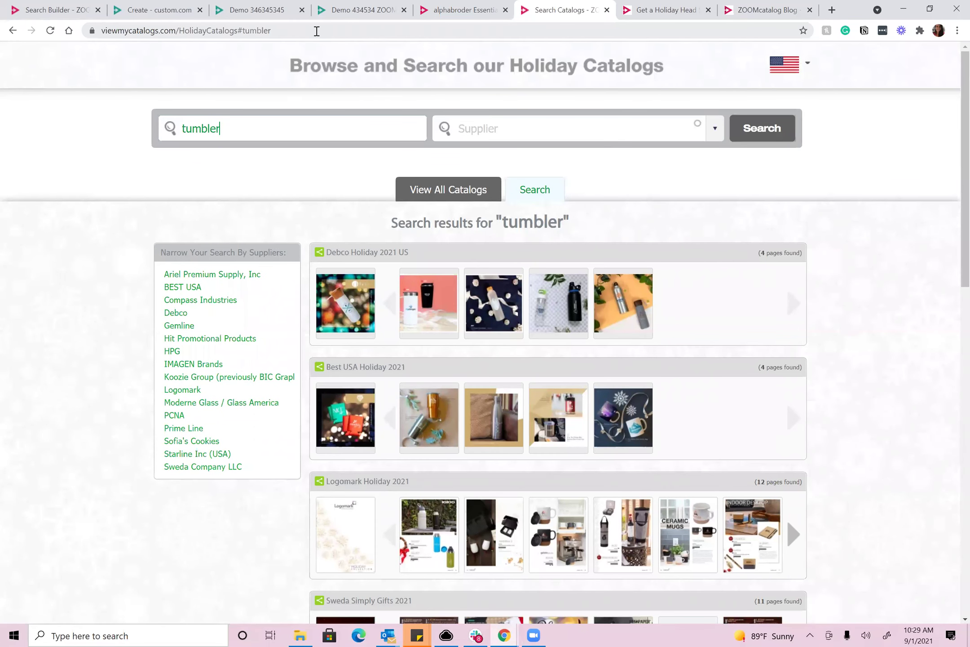
left_click(317, 30)
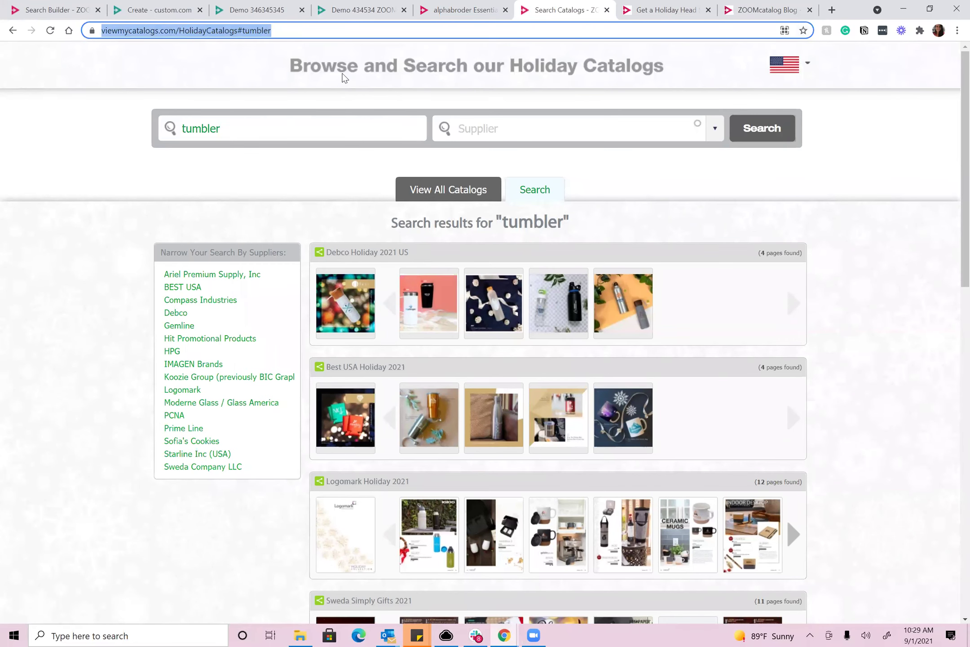
left_click(409, 199)
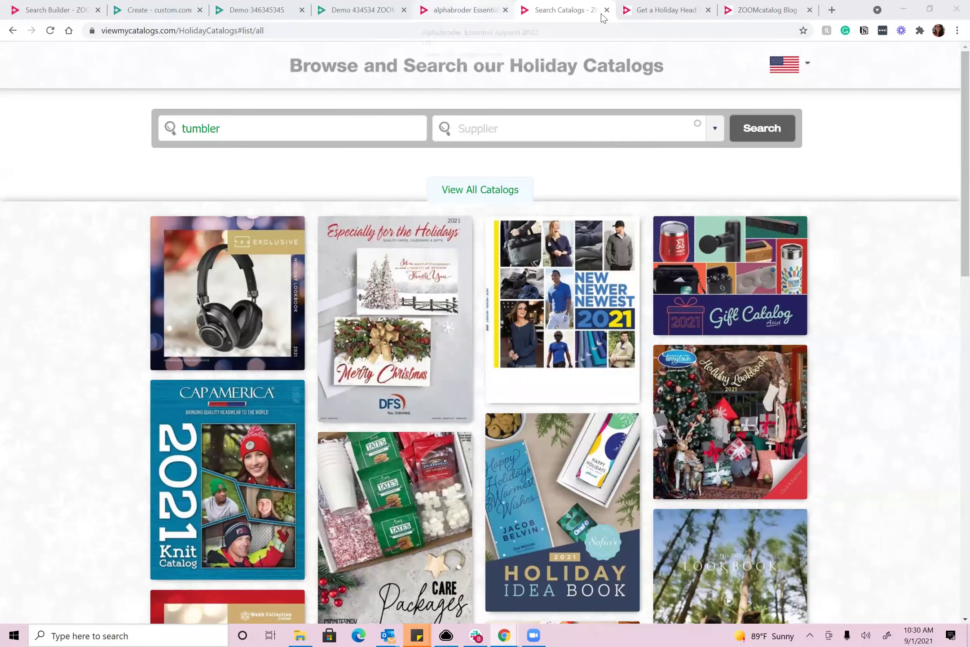
Step: Go from the "Get a Holiday Head Start" article to the ZOOMcatalog blog home and look over its recent posts
left_click(647, 10)
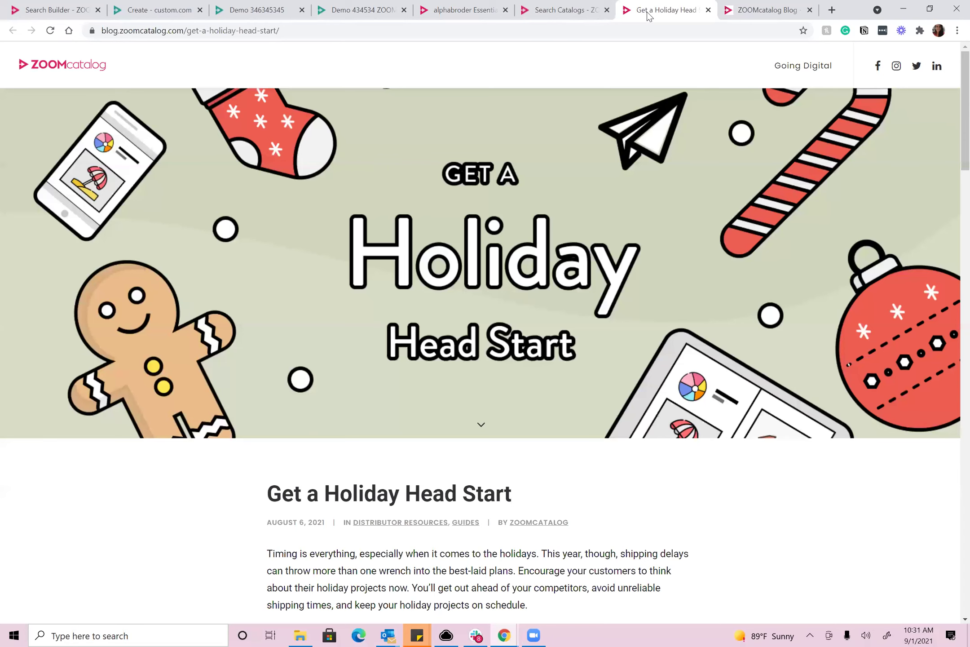
left_click(60, 71)
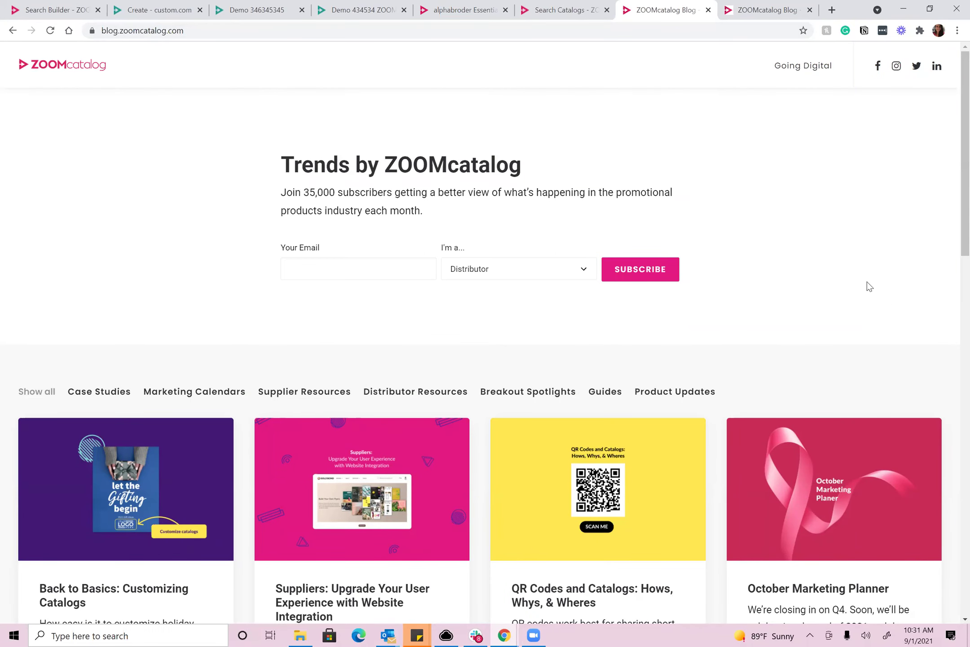
scroll(53, 530, "down", 1)
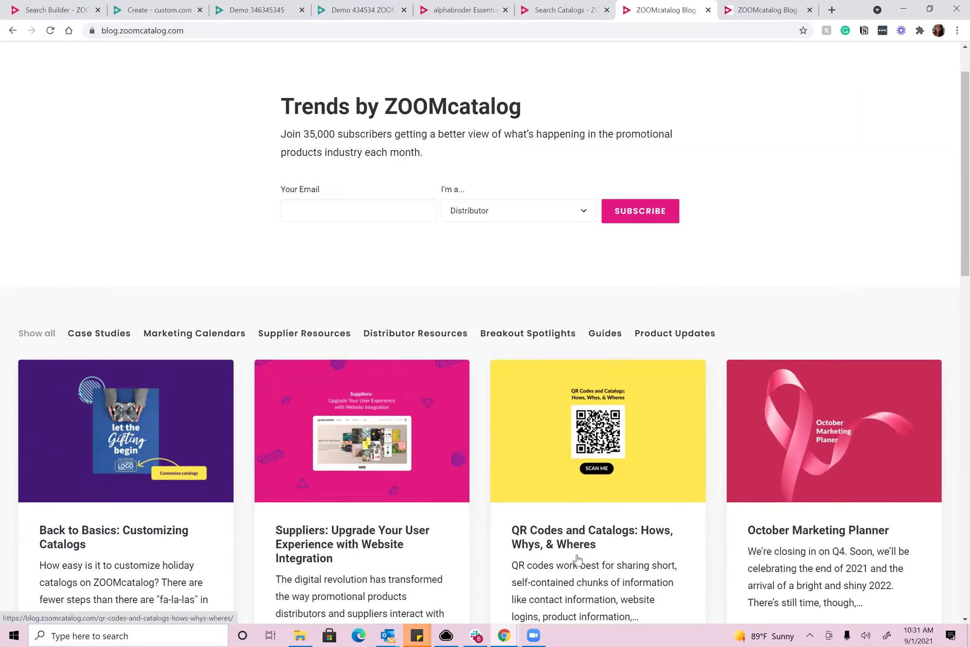
scroll(664, 483, "down", 3)
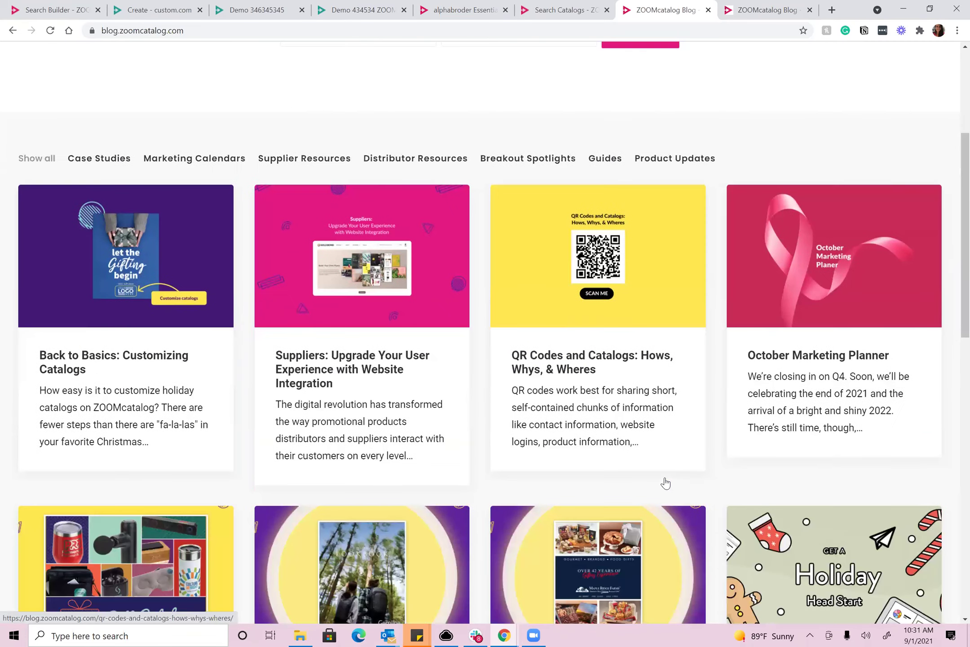
scroll(664, 477, "down", 1)
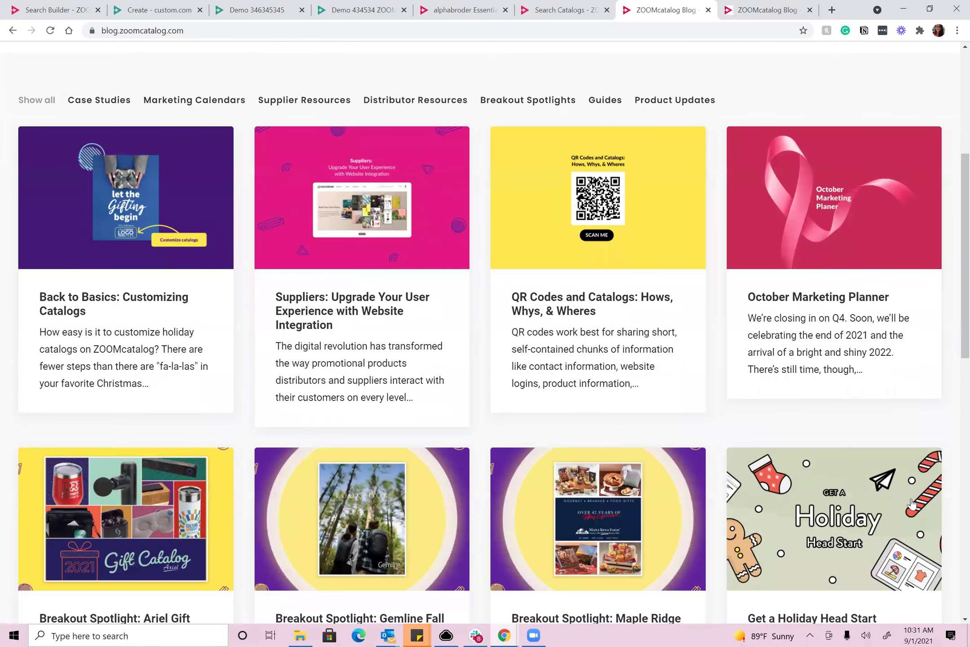
scroll(912, 505, "down", 3)
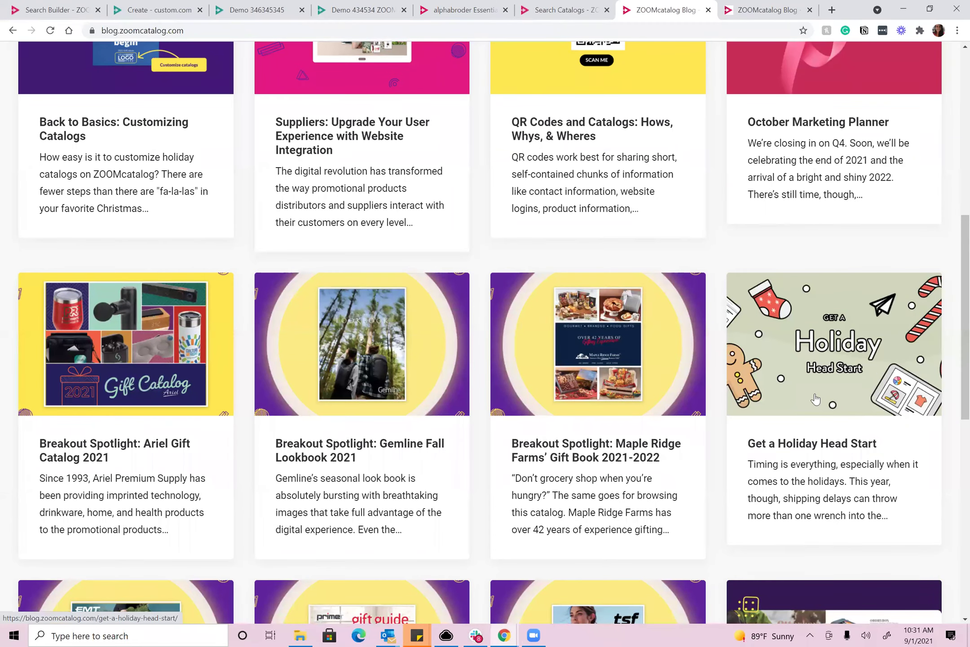
scroll(850, 352, "up", 10)
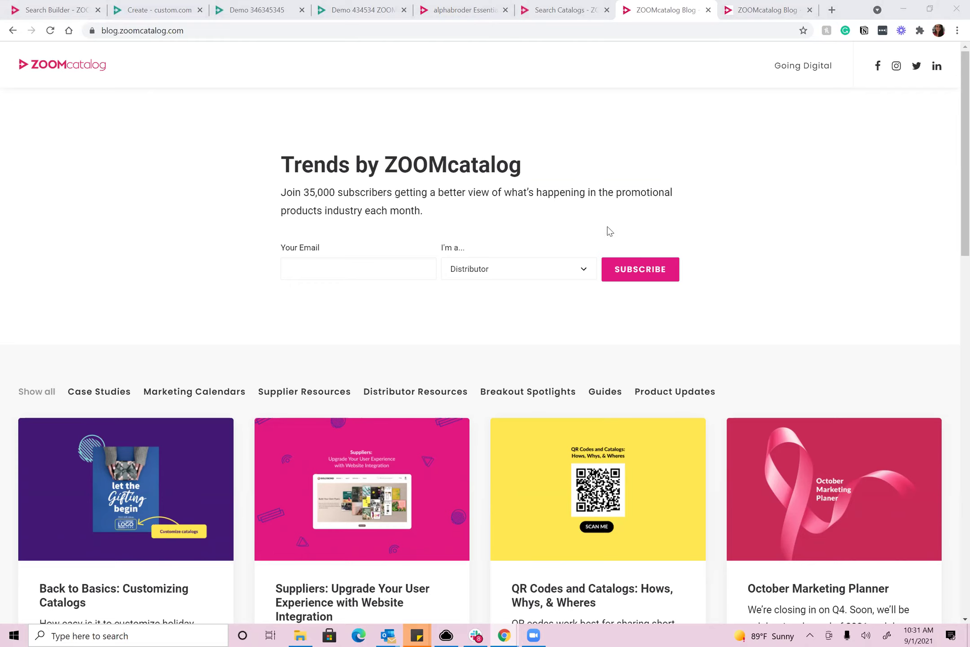
Step: Return from the search builder page to the ZOOMcatalog home page and open the supplier catalog search
left_click(50, 4)
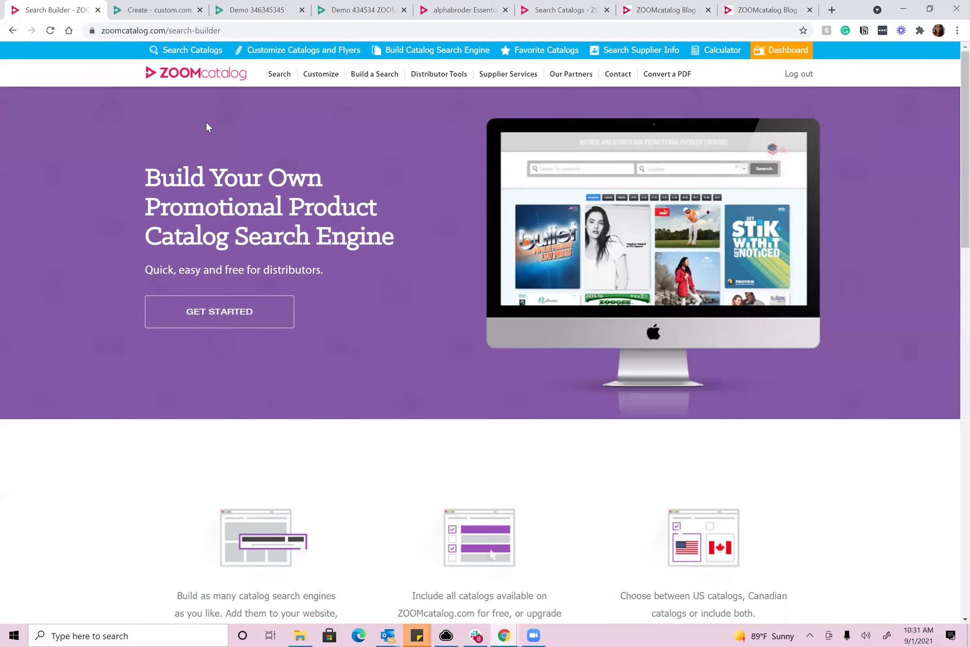
left_click(199, 78)
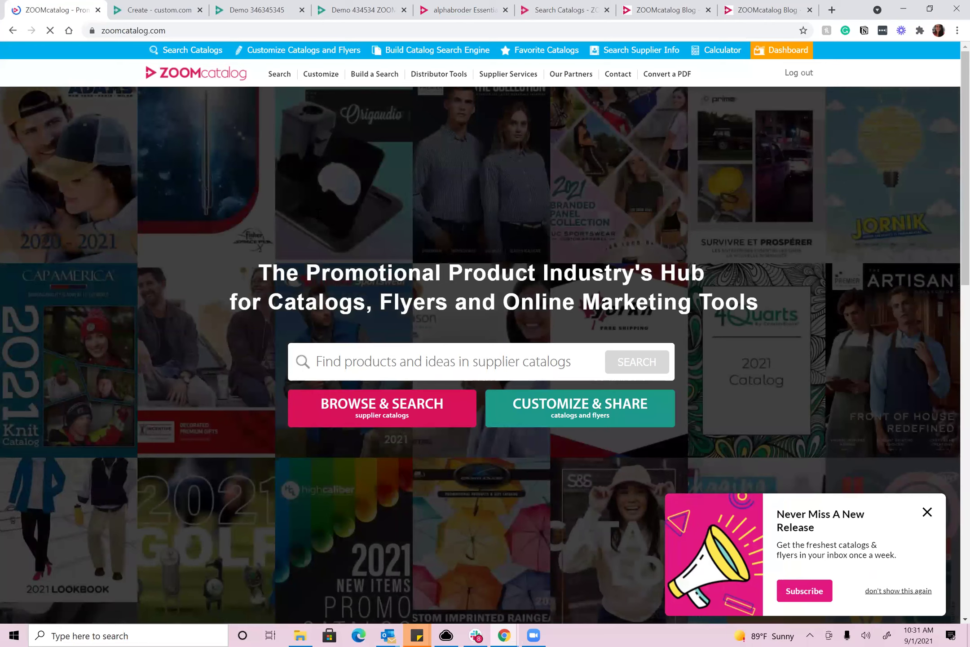
left_click(278, 75)
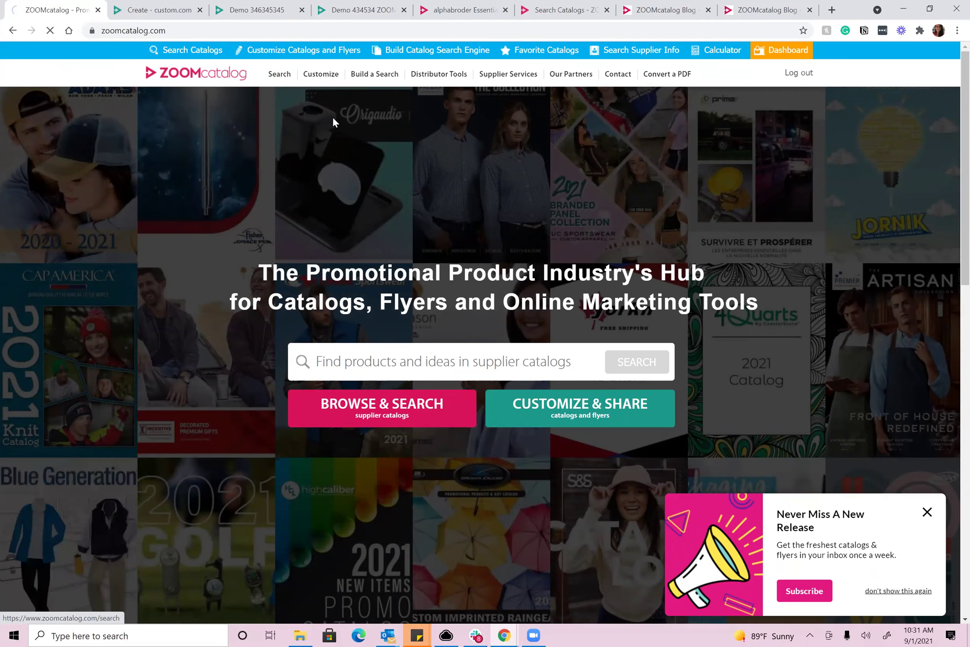
Step: Examine the suppliers offered in the catalog search's supplier filter without choosing one
left_click(466, 179)
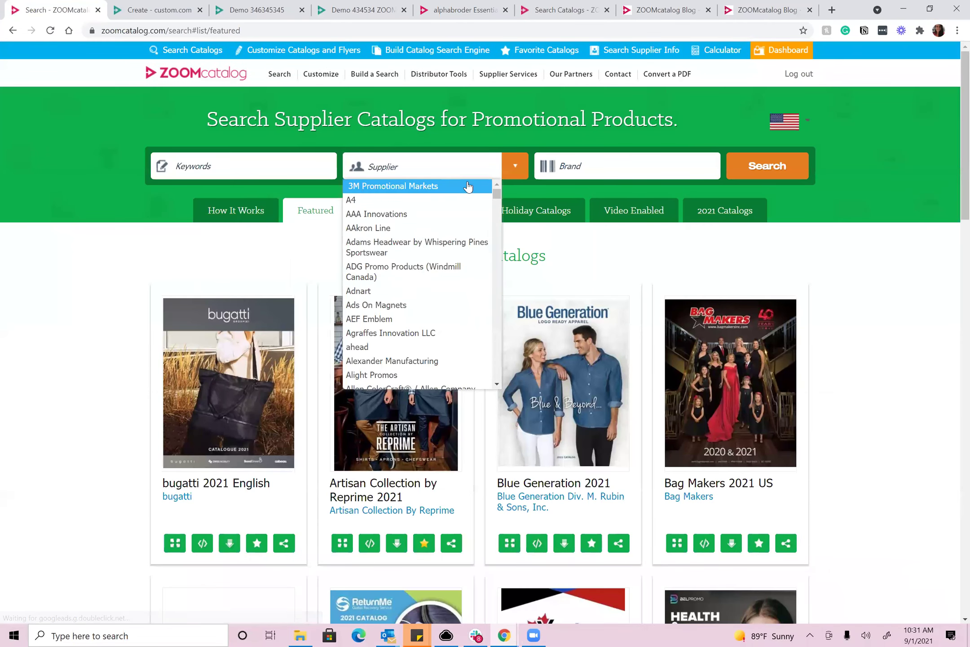
left_click(466, 189)
scroll(443, 216, "down", 1)
scroll(440, 218, "down", 15)
scroll(440, 218, "down", 10)
scroll(441, 218, "down", 3)
scroll(440, 217, "down", 3)
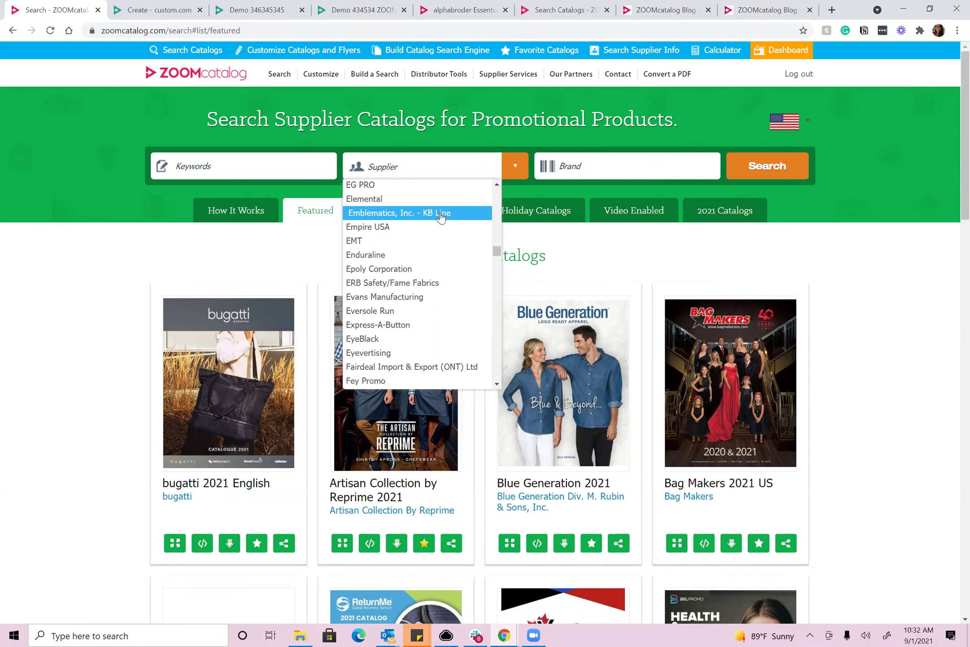
left_click(843, 261)
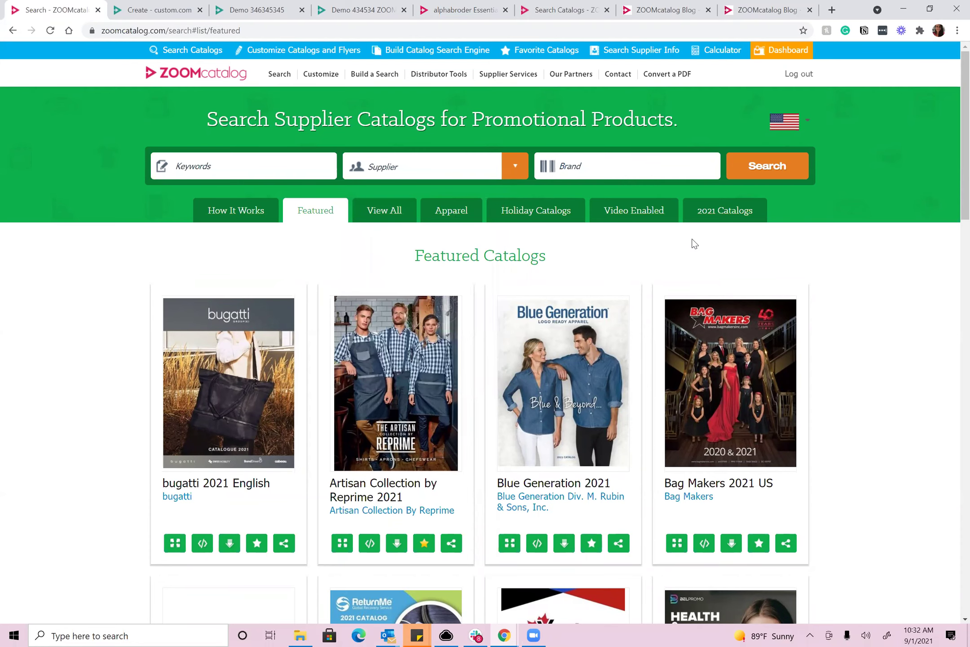
left_click(449, 166)
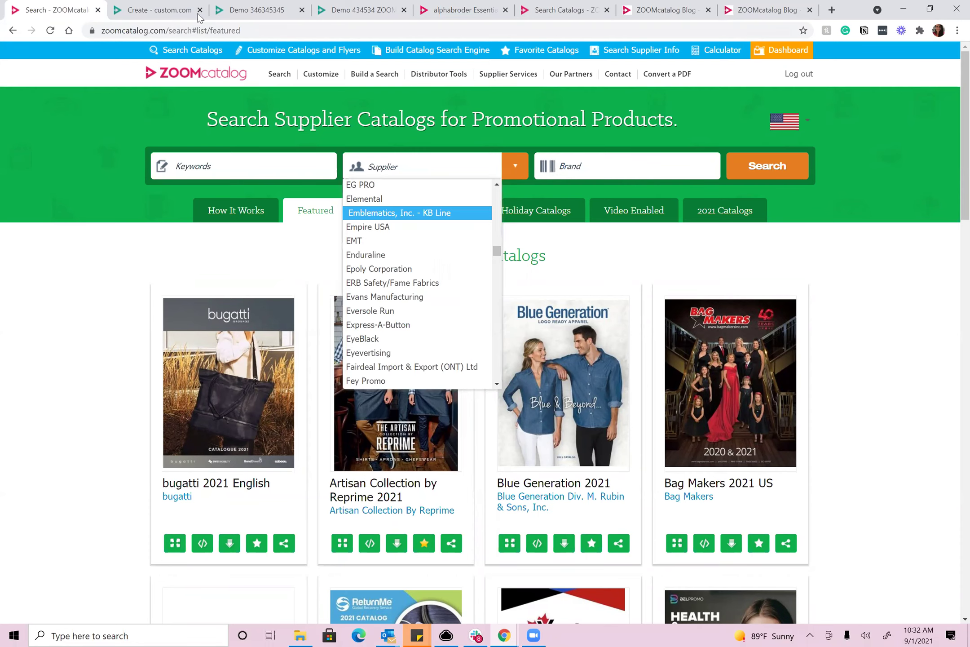
left_click_drag(168, 31, 80, 36)
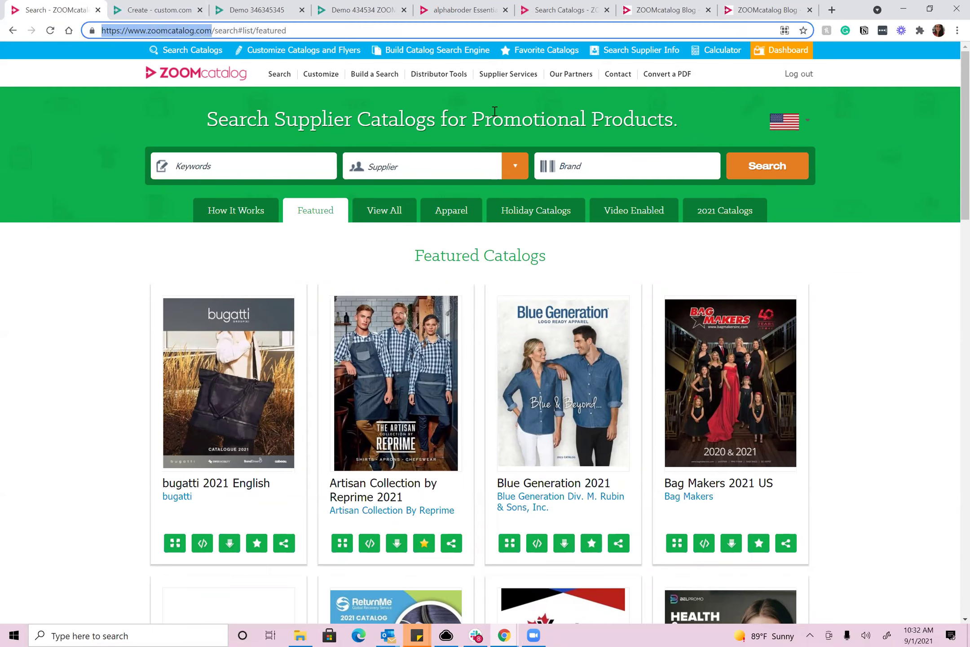
left_click(791, 75)
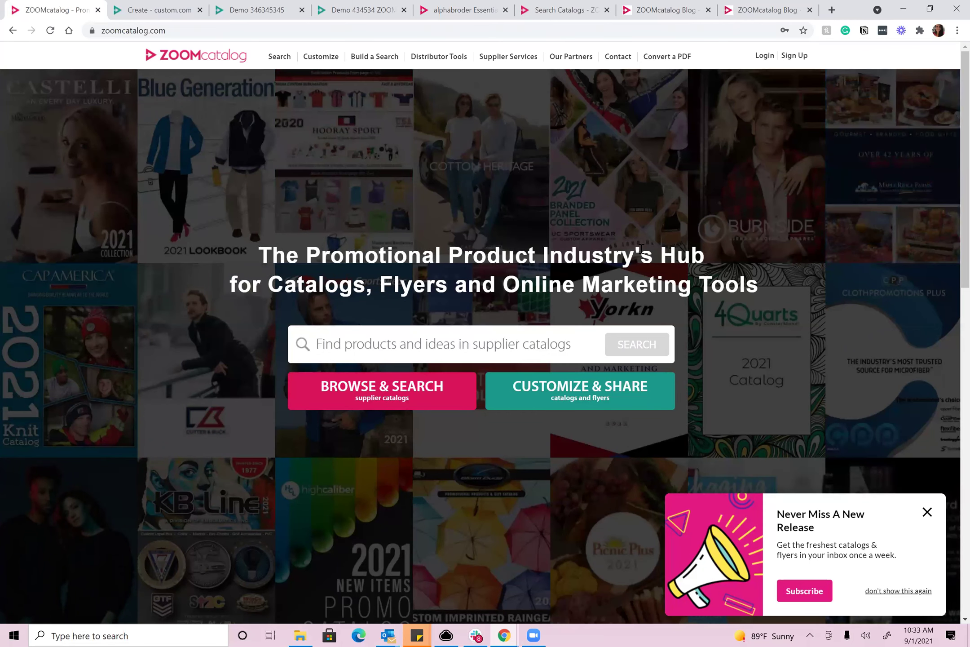
Step: Open the supplier catalog search while logged out, decline the tour and show the country choices
left_click(404, 385)
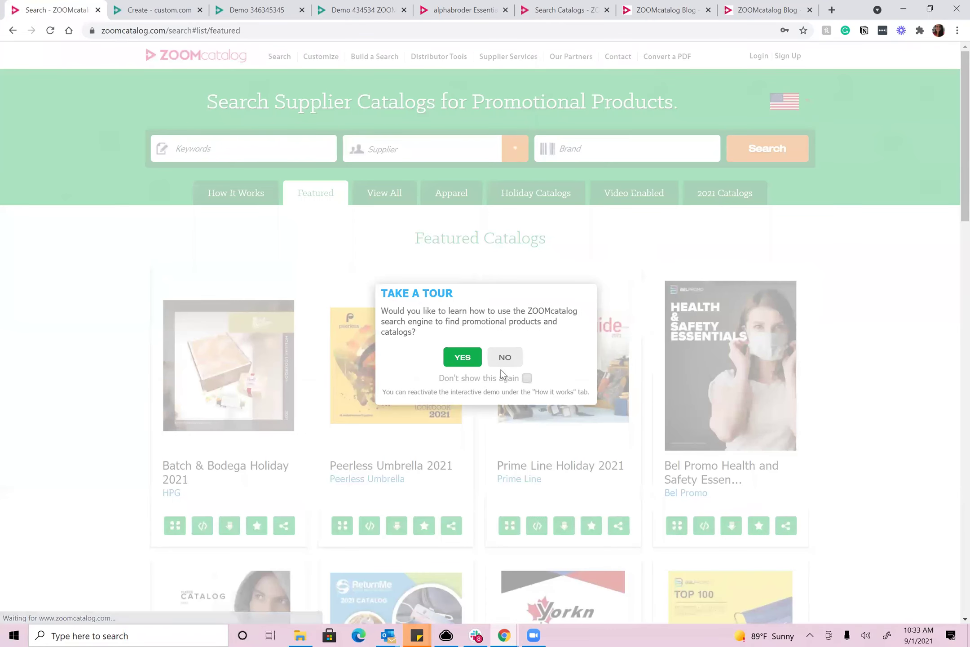
left_click(504, 357)
left_click(786, 101)
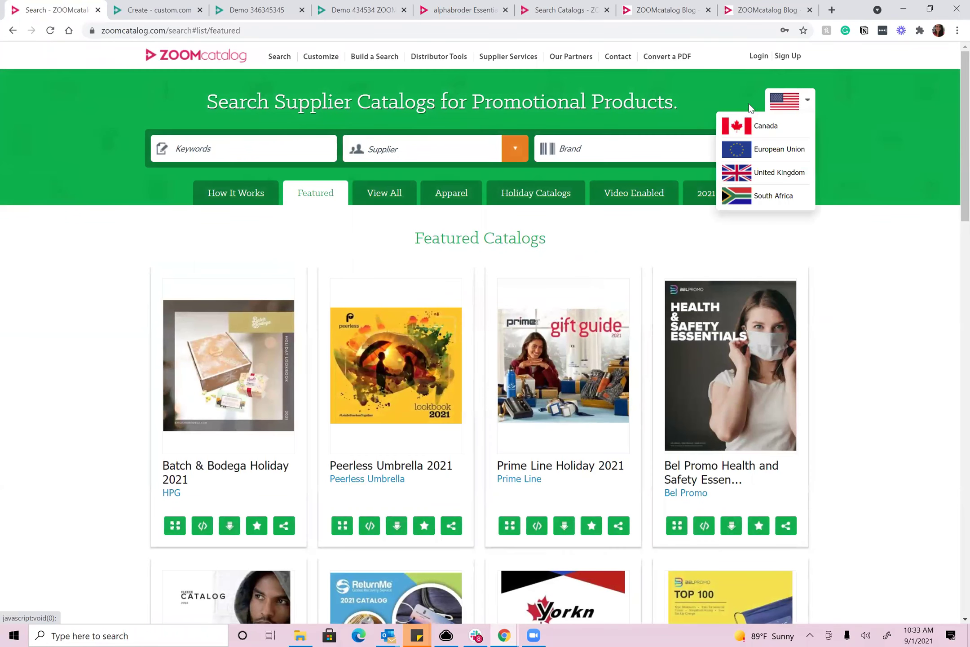